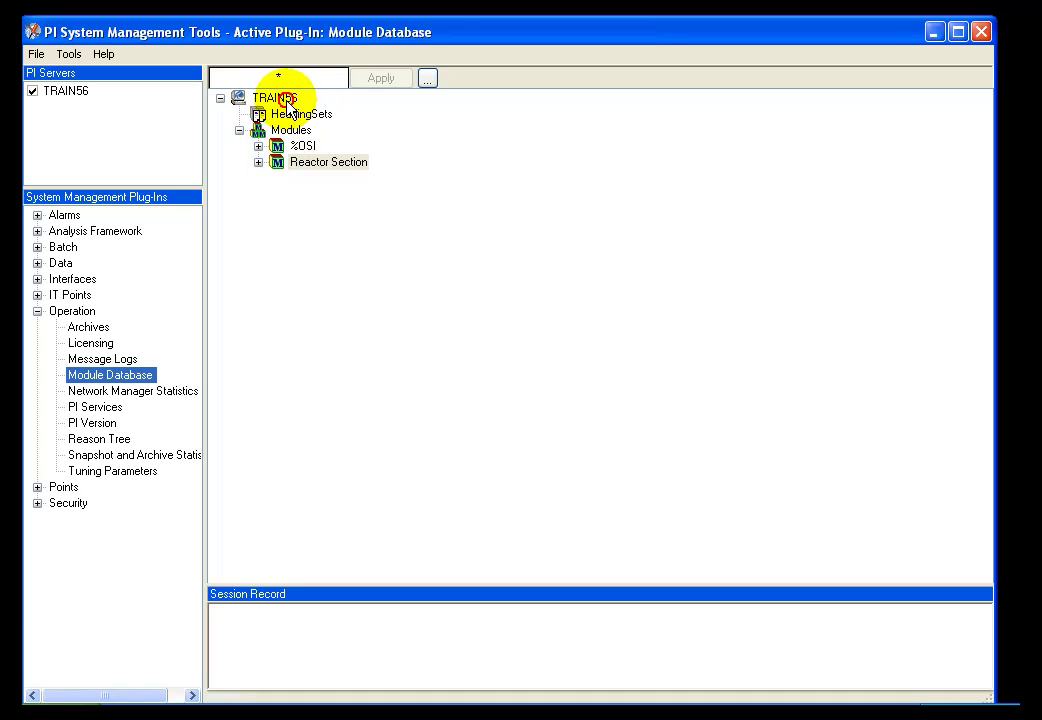
left_click(278, 98)
left_click(290, 131)
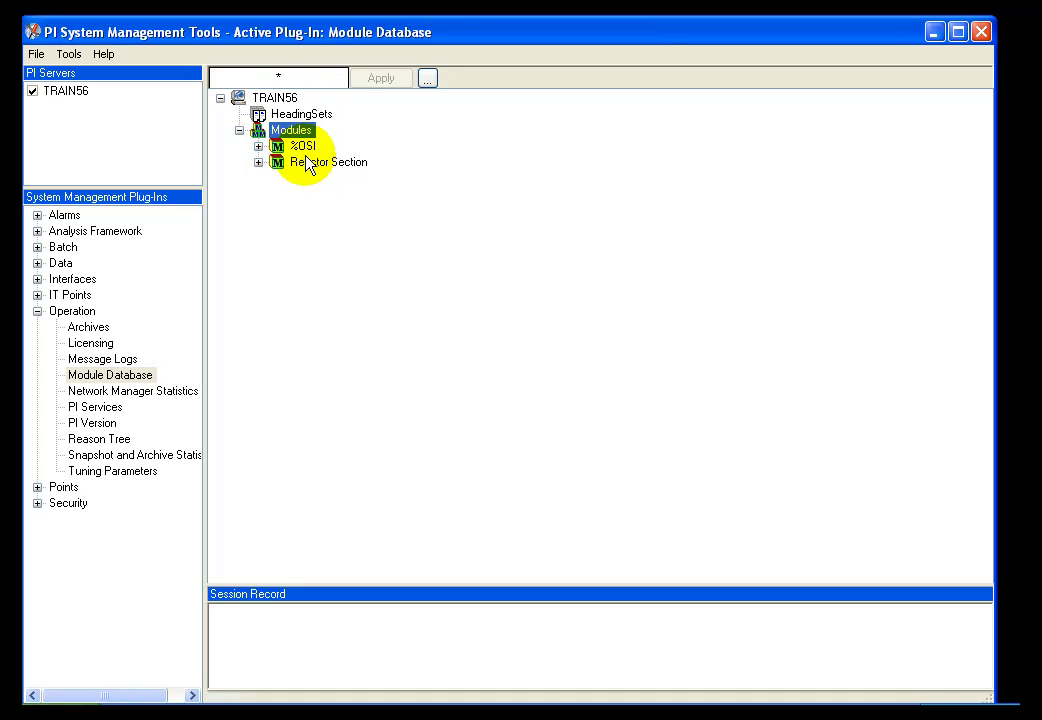
left_click(305, 147)
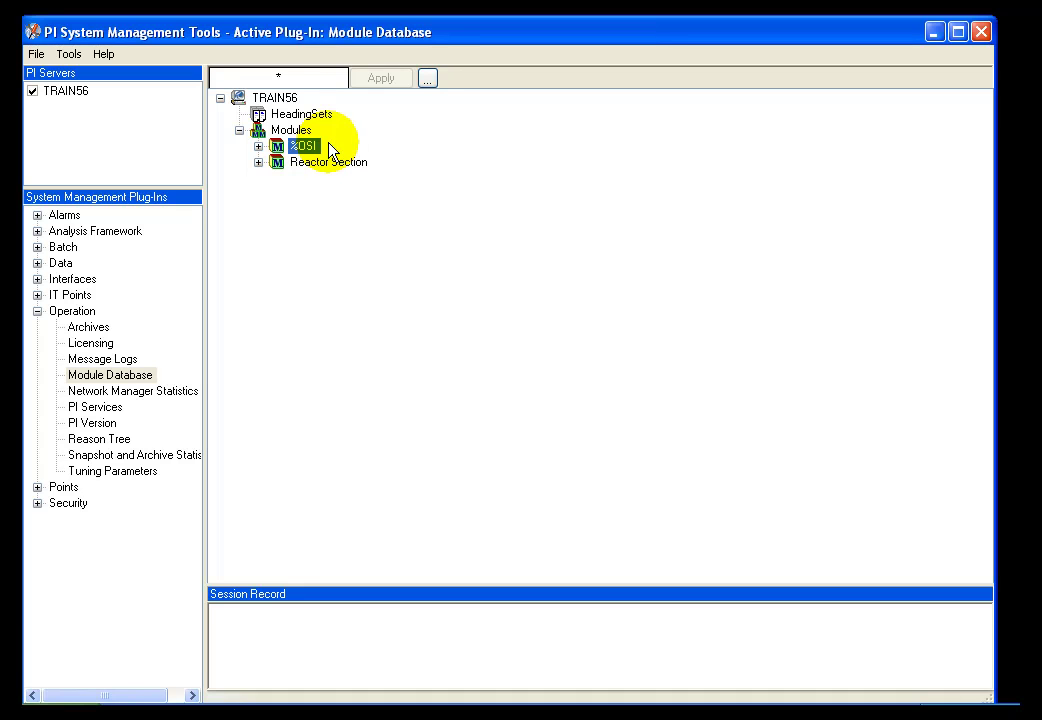
left_click(295, 131)
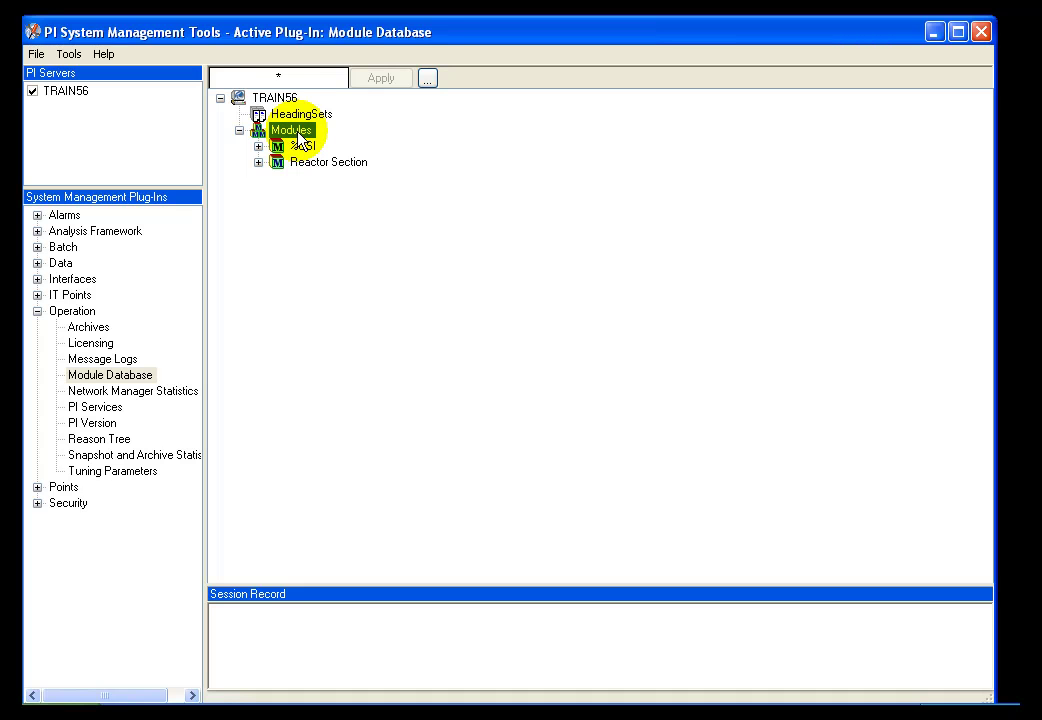
left_click(258, 162)
left_click(277, 178)
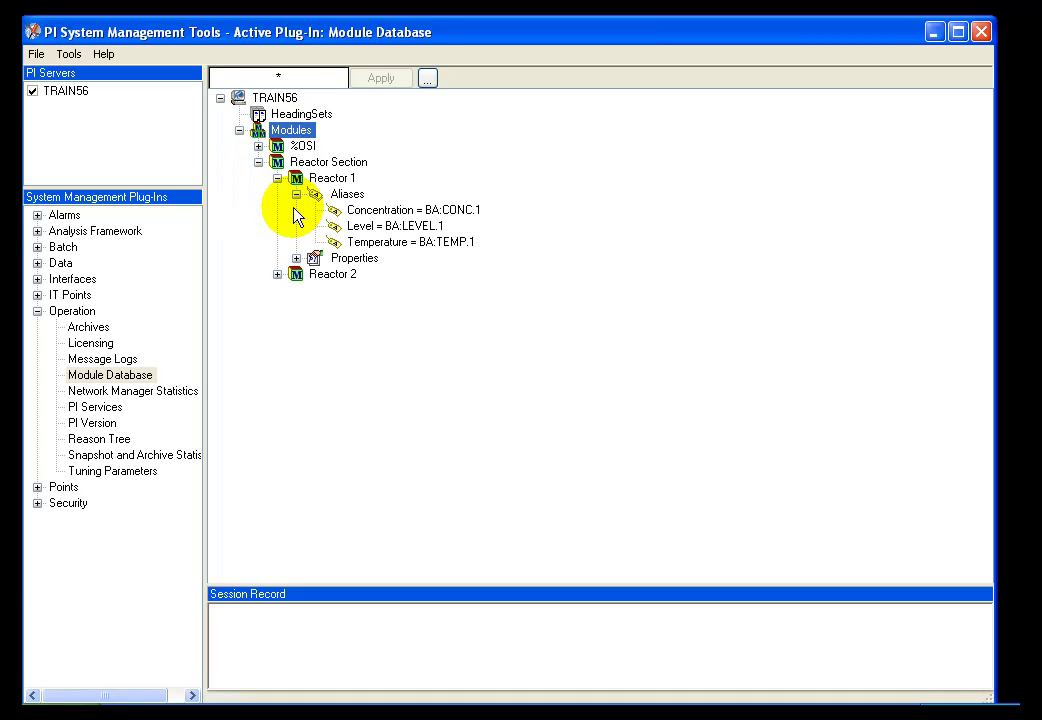
left_click(296, 258)
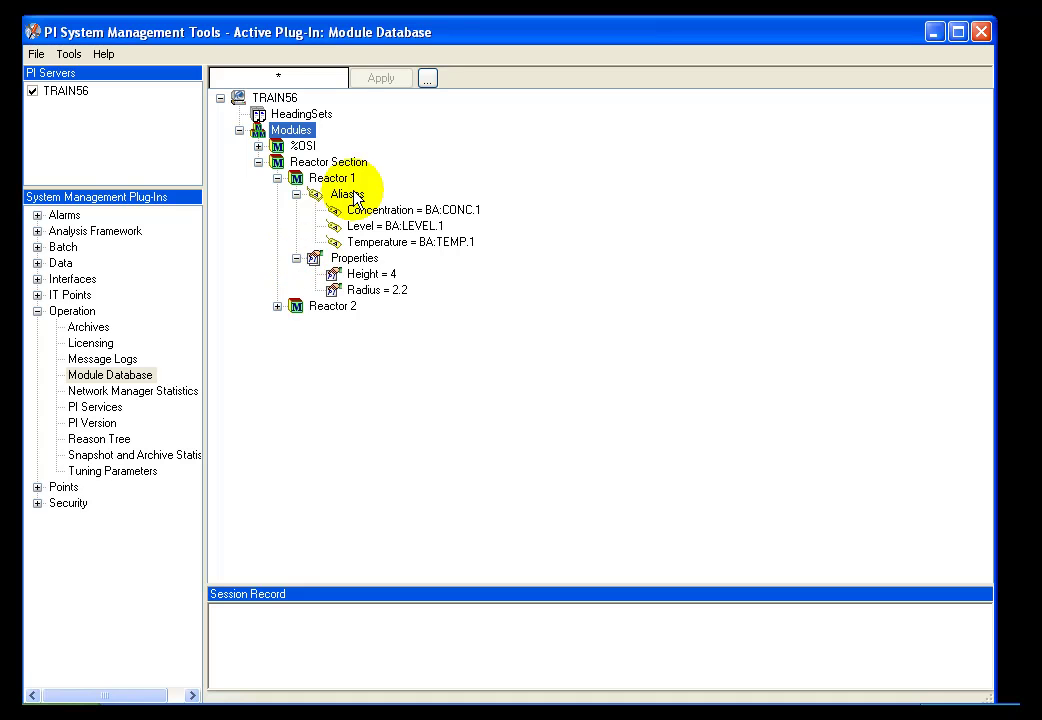
left_click(278, 179)
left_click(258, 163)
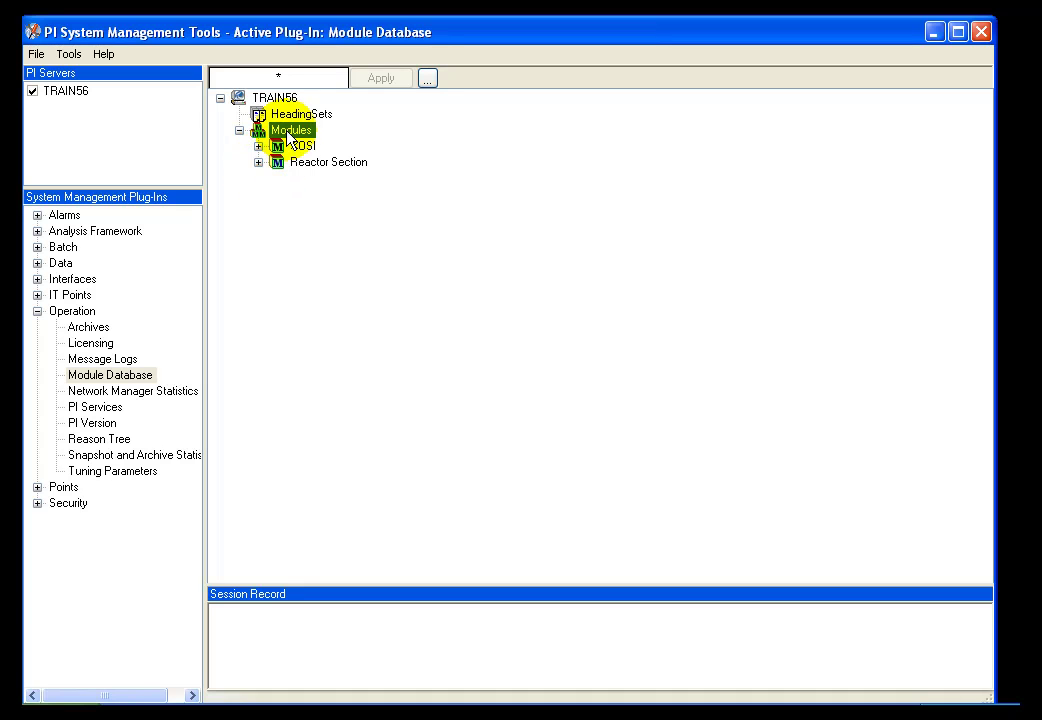
Step: Create a new module named Site 1 under Modules and select it
right_click(286, 131)
left_click(305, 148)
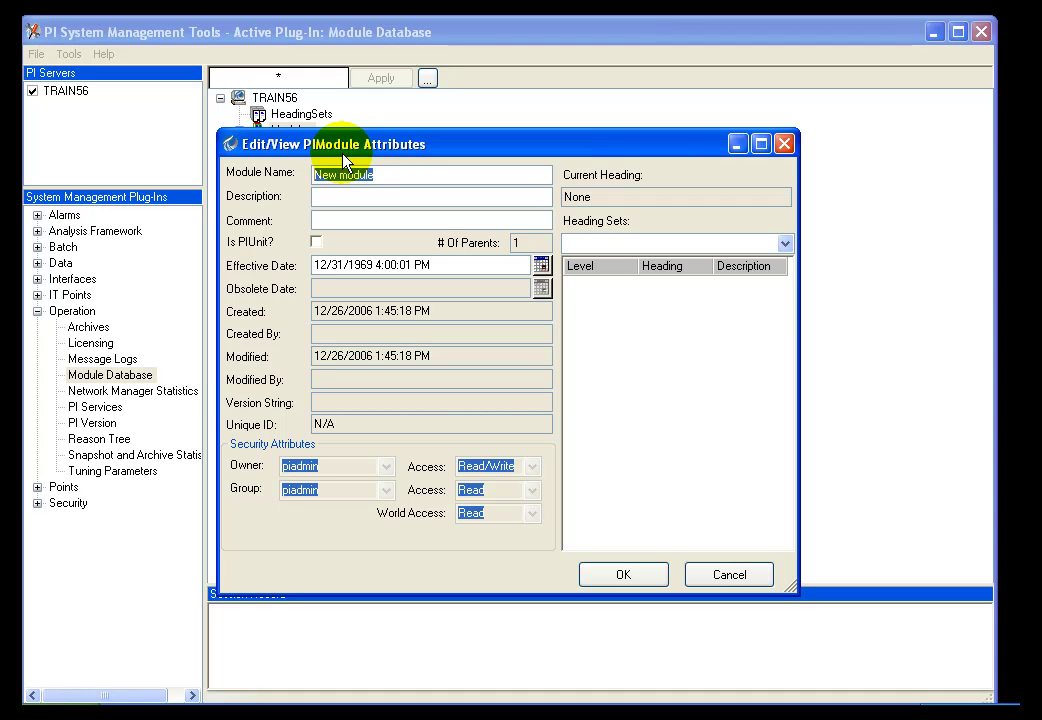
type("Site 1")
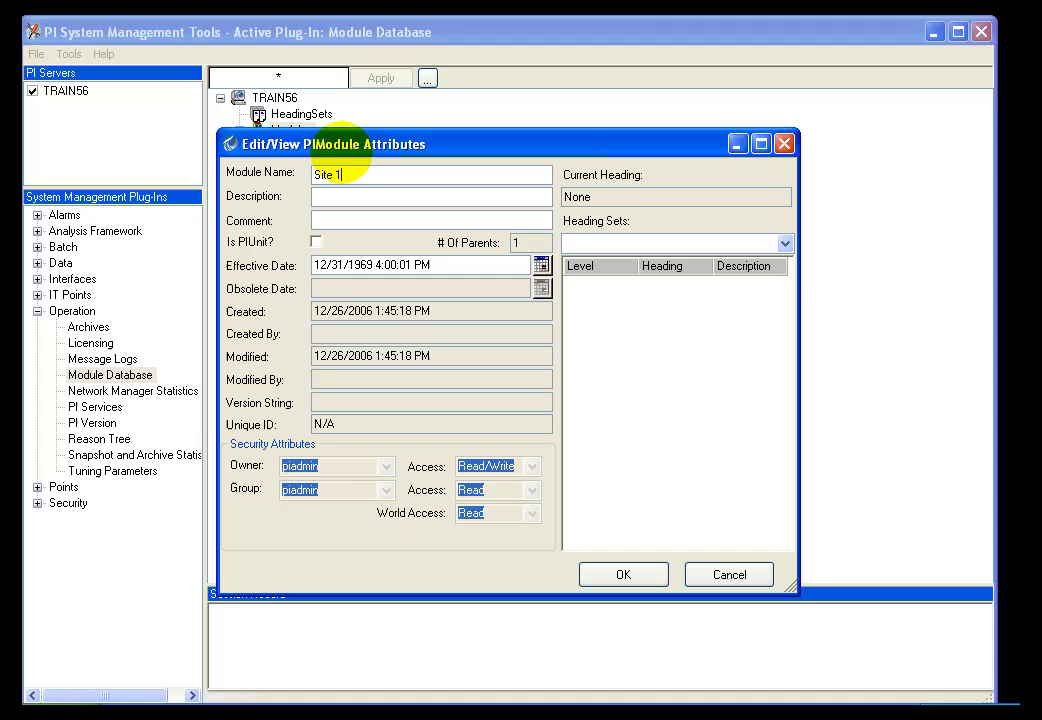
left_click(610, 568)
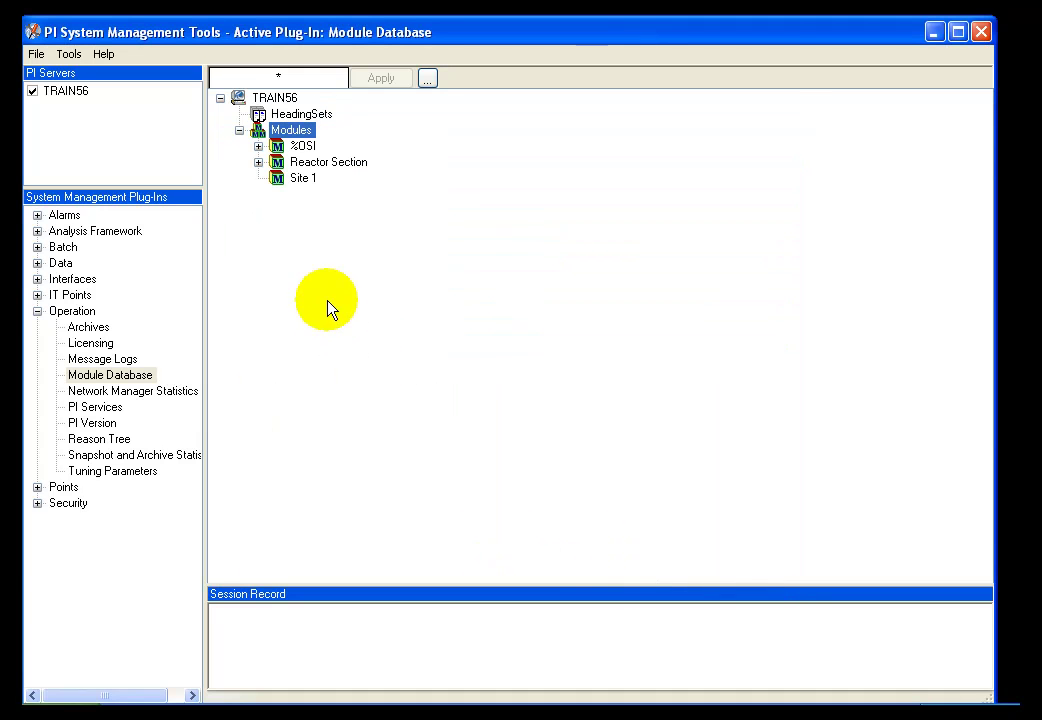
left_click(300, 180)
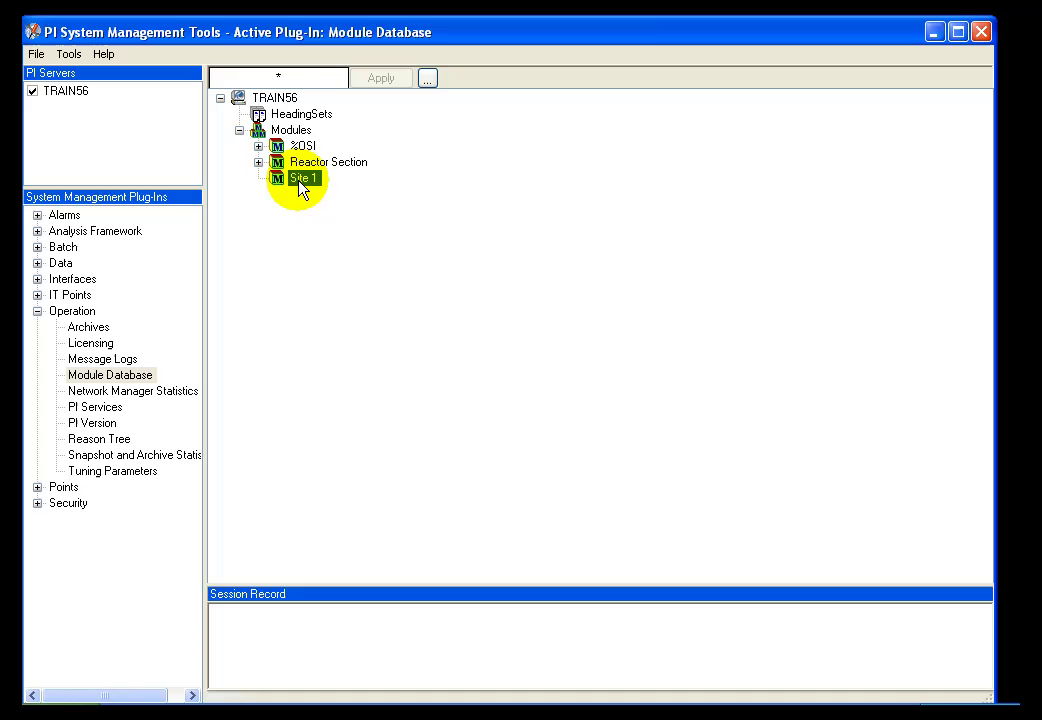
Step: Add a child module Unit 1 under Site 1, then expand Site 1 and select Unit 1
right_click(299, 185)
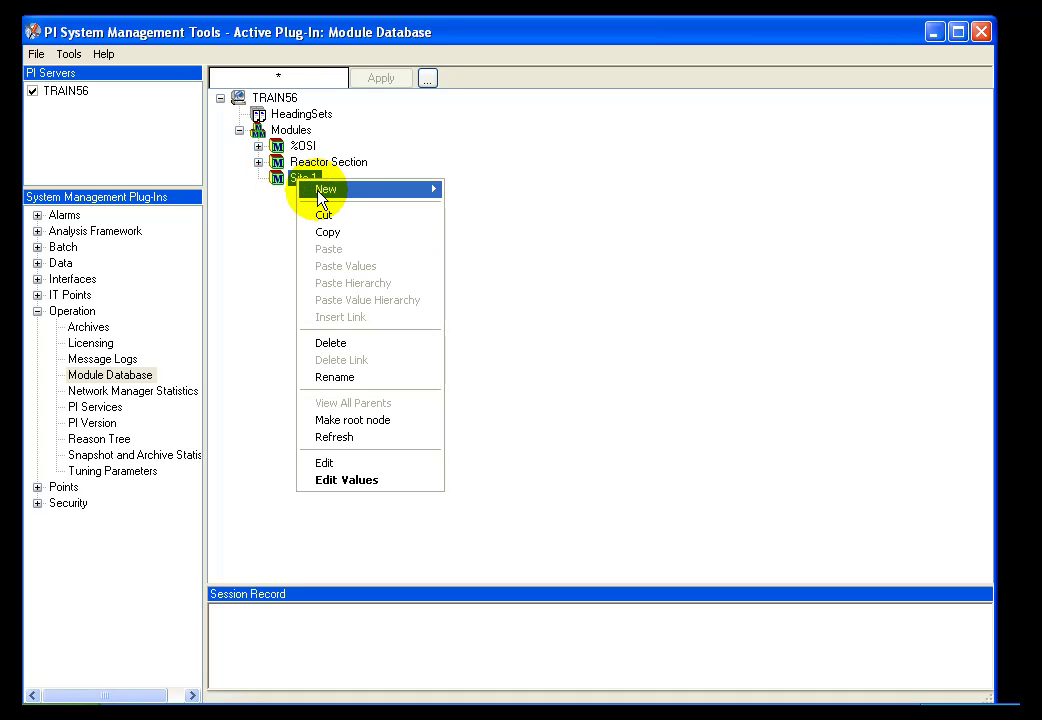
mouse_move(320, 198)
left_click(476, 192)
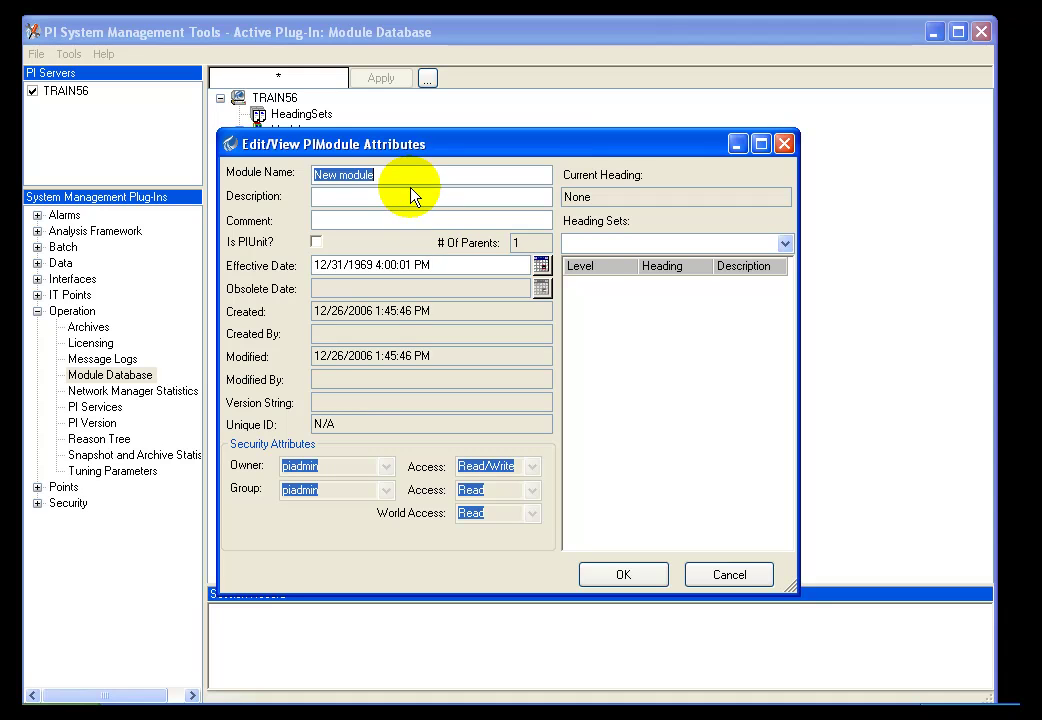
type("Unit 1")
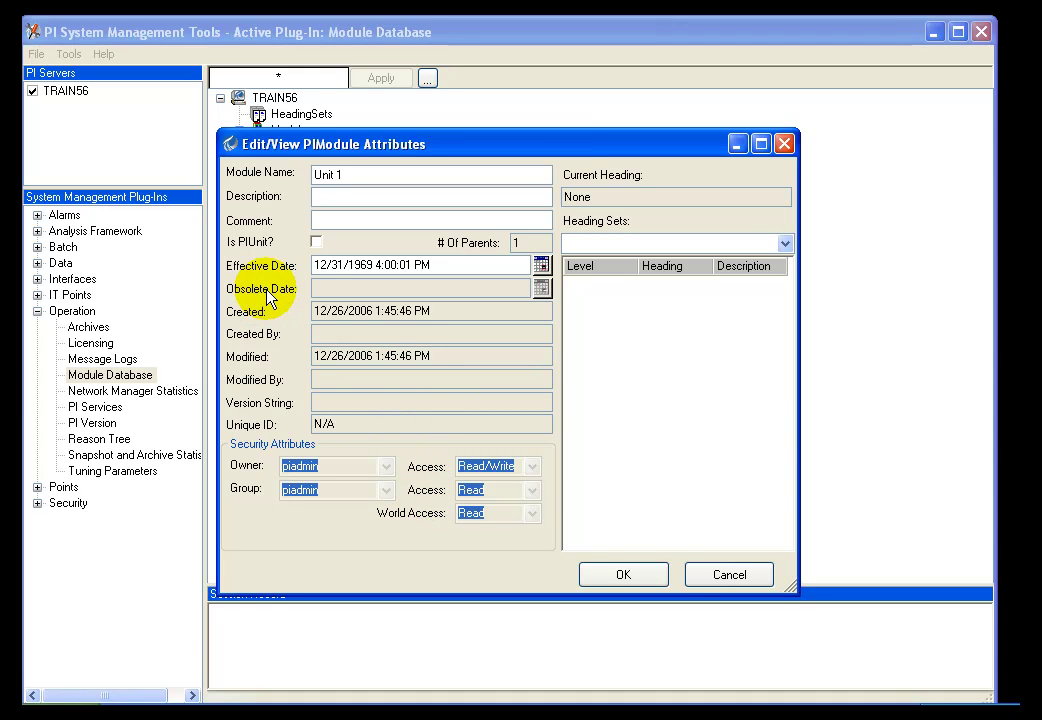
left_click(630, 578)
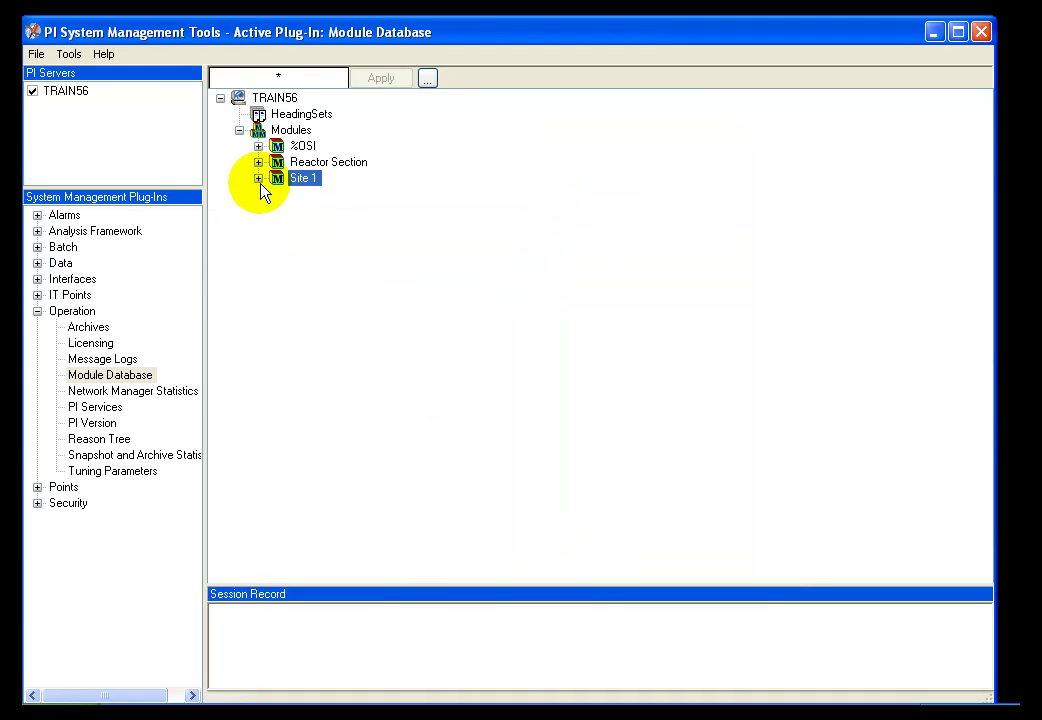
left_click(258, 178)
left_click(322, 195)
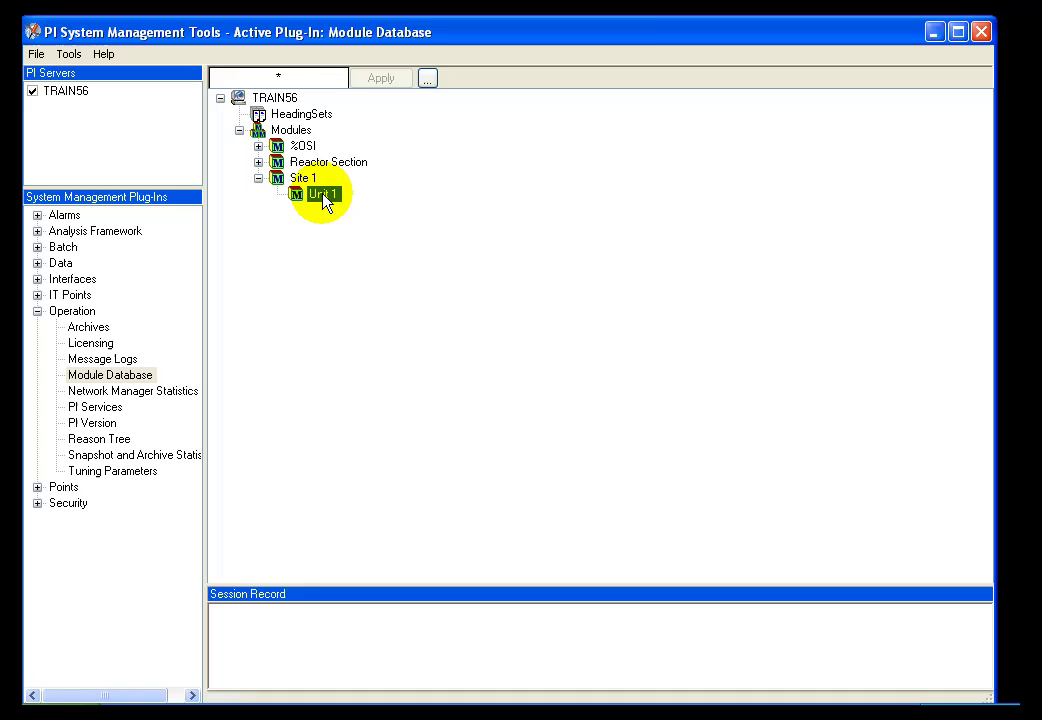
Step: Give Unit 1 a Temperature alias linked to tag CDT158 and expand its Aliases group
right_click(325, 198)
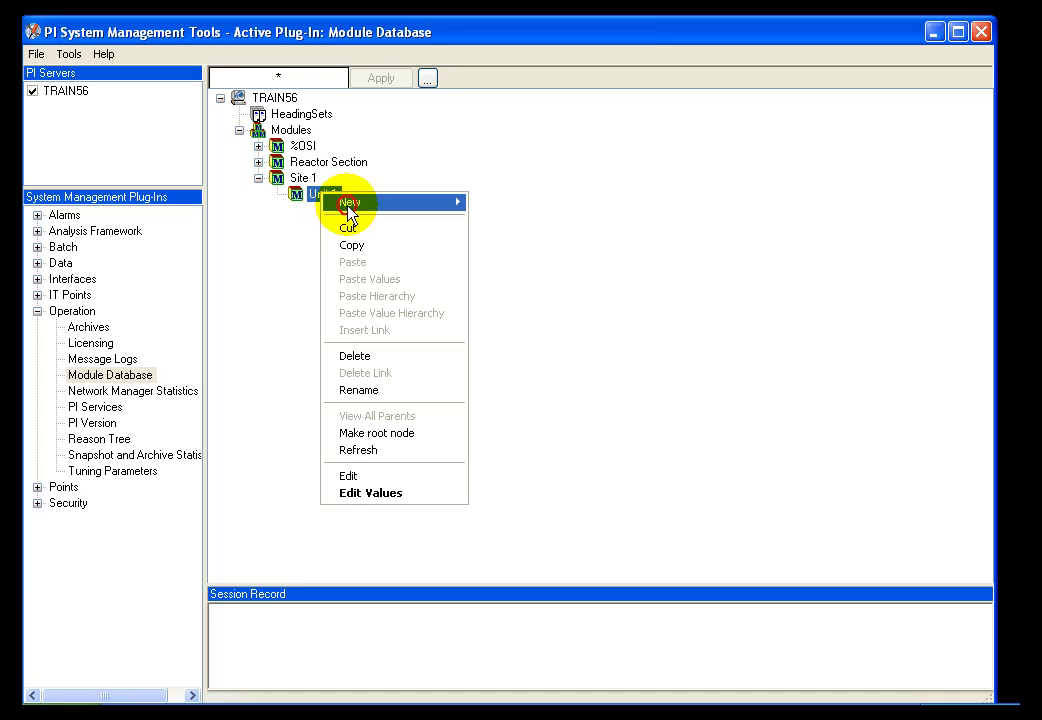
mouse_move(458, 203)
left_click(489, 236)
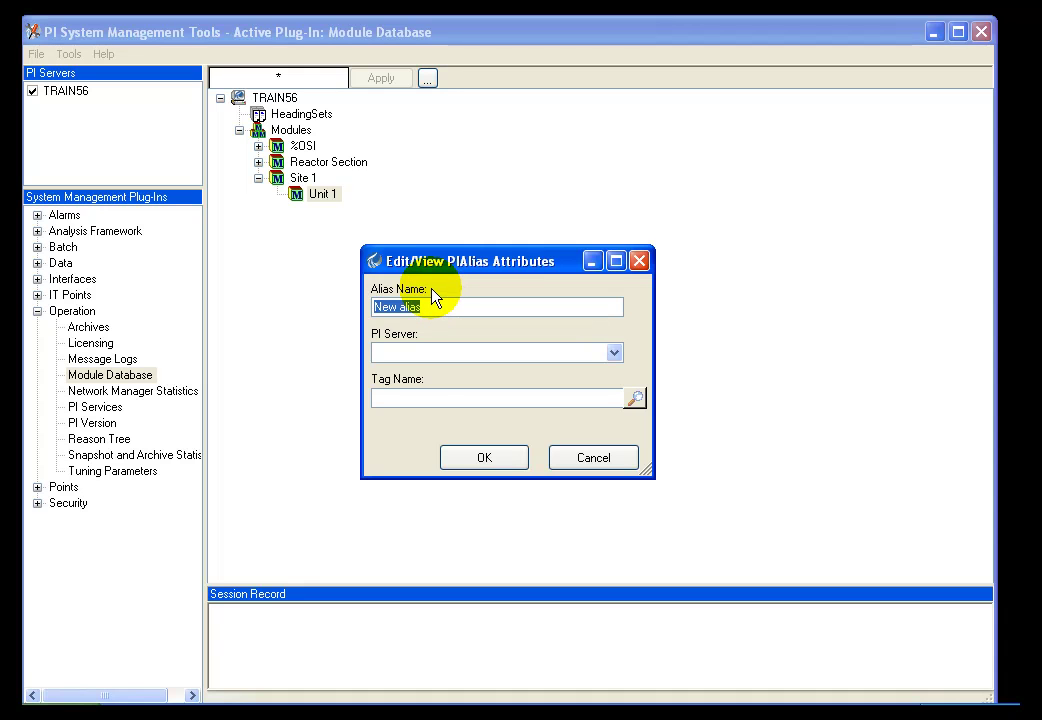
type("Temp")
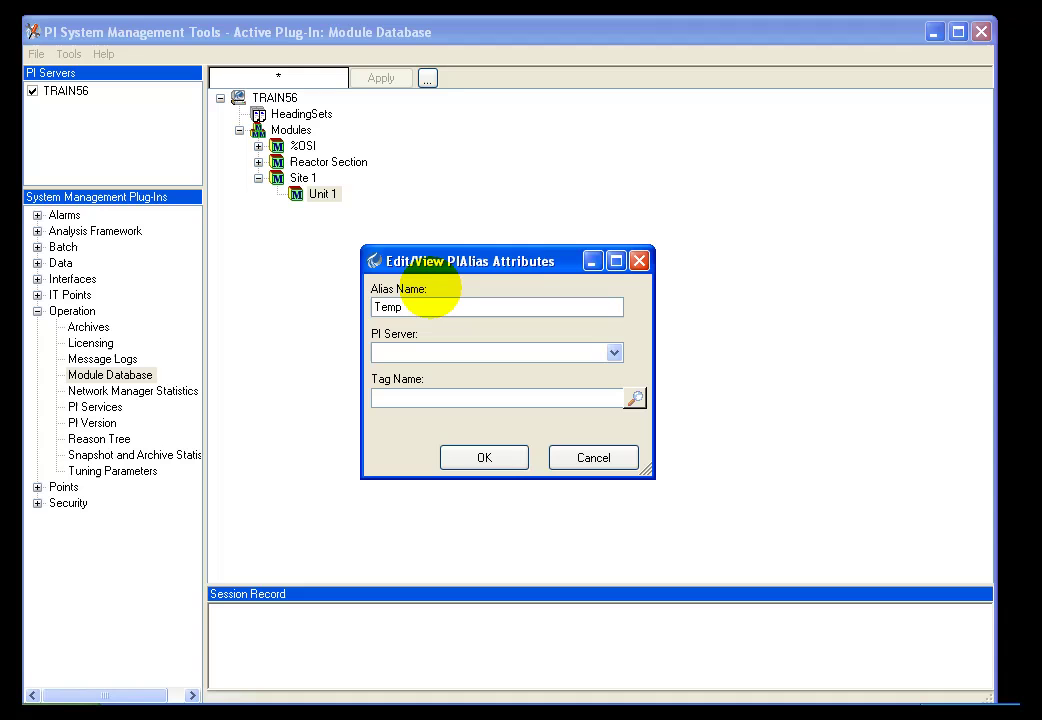
type("erature")
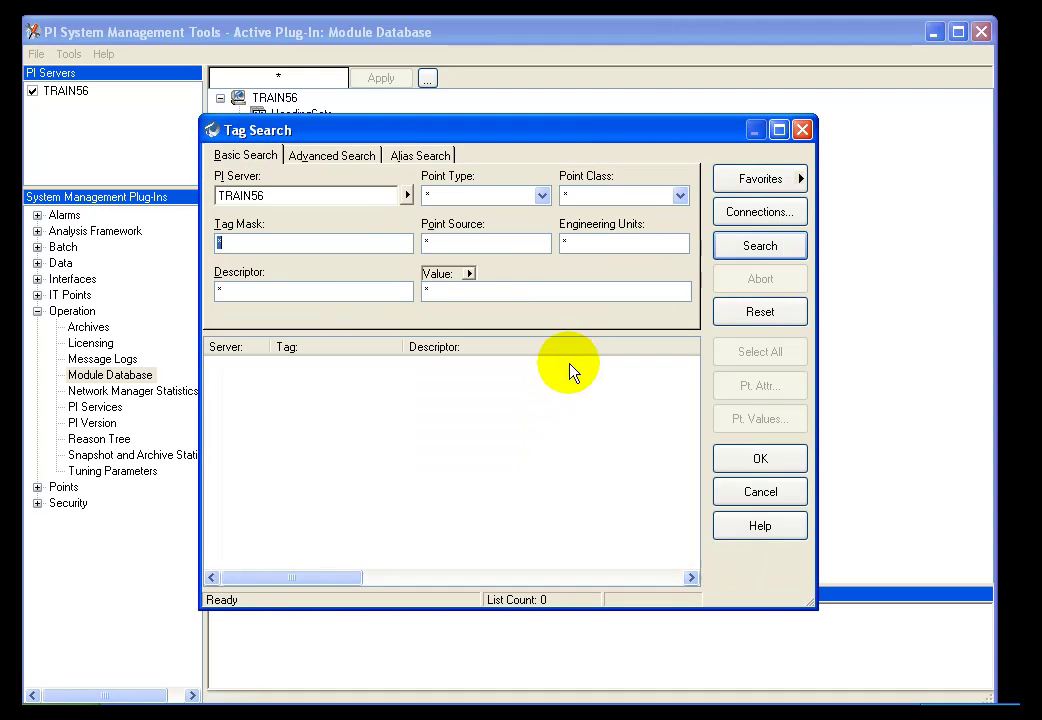
left_click(764, 252)
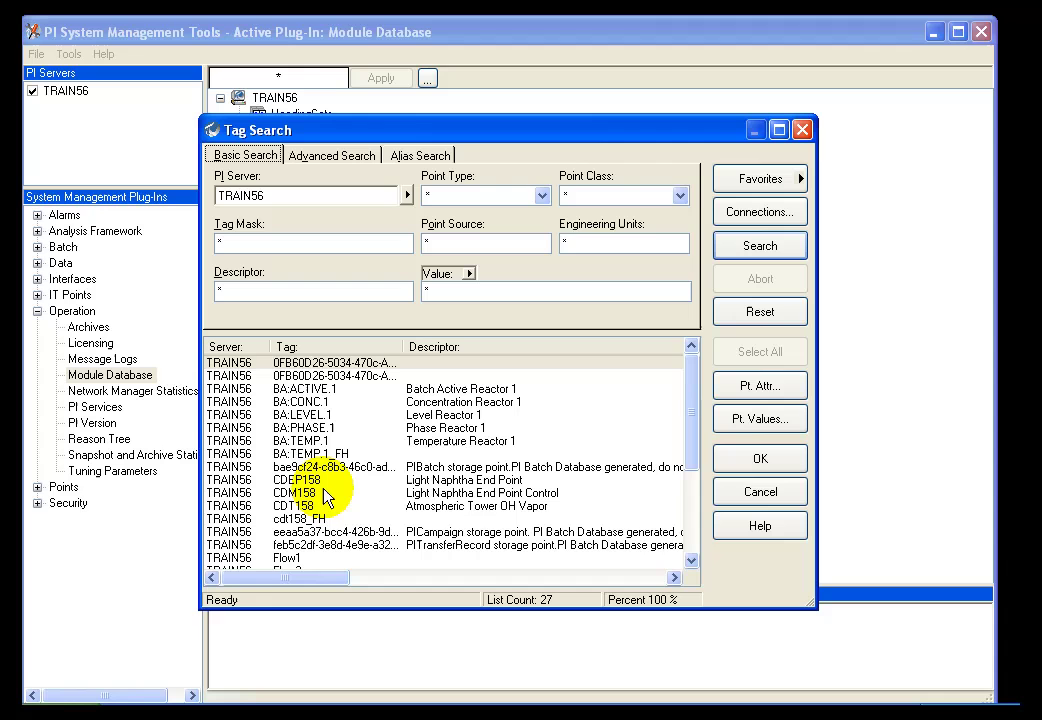
left_click(258, 505)
left_click(736, 462)
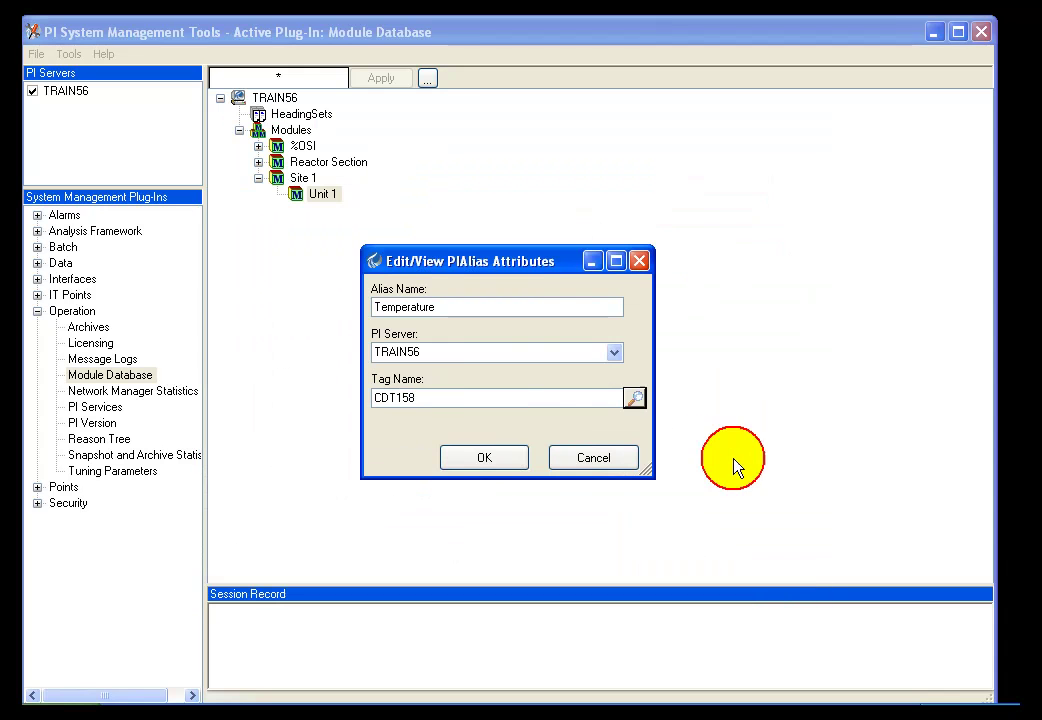
left_click(490, 461)
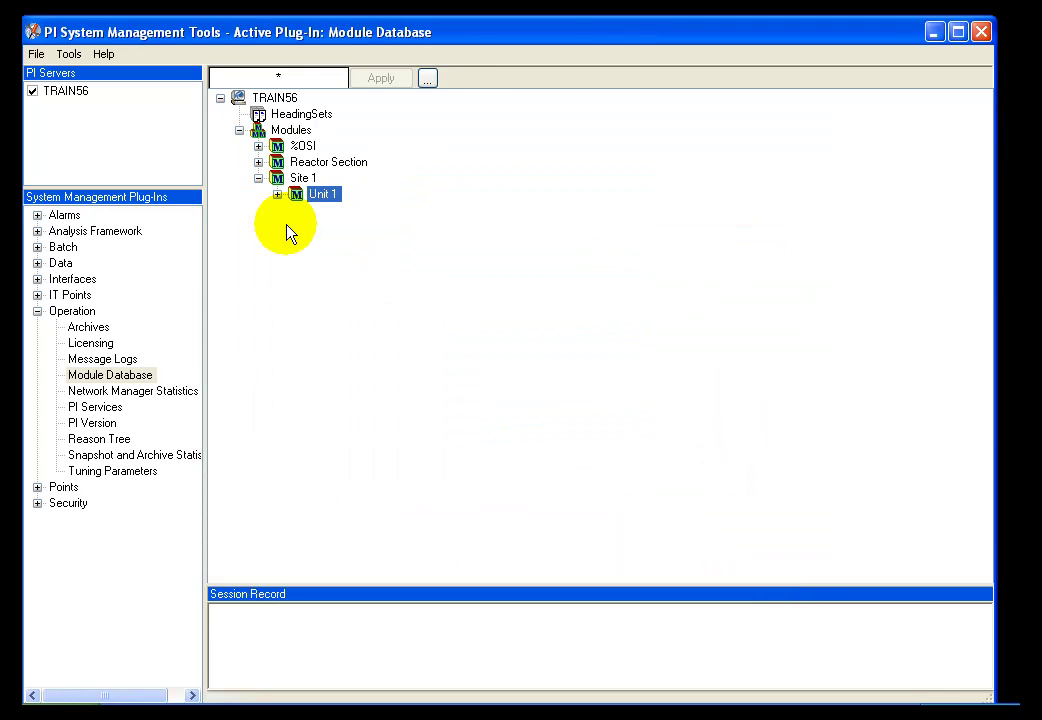
left_click(277, 194)
left_click(296, 210)
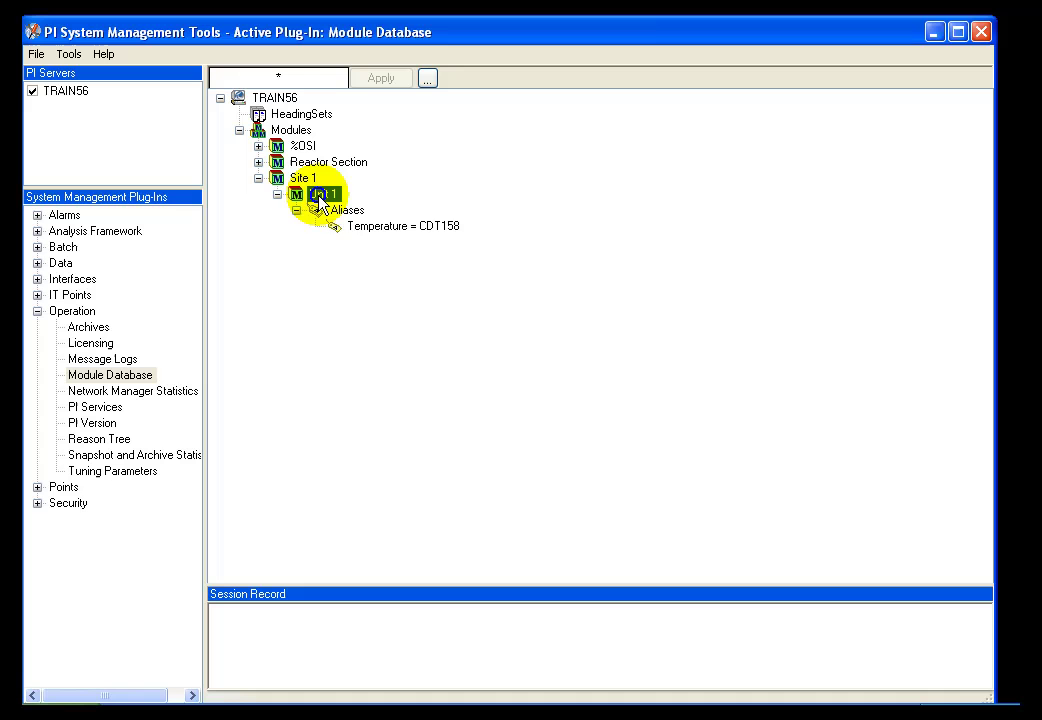
Step: Add a Manufacturer property to Unit 1, replacing the default MyString value with GE
right_click(320, 199)
mouse_move(345, 205)
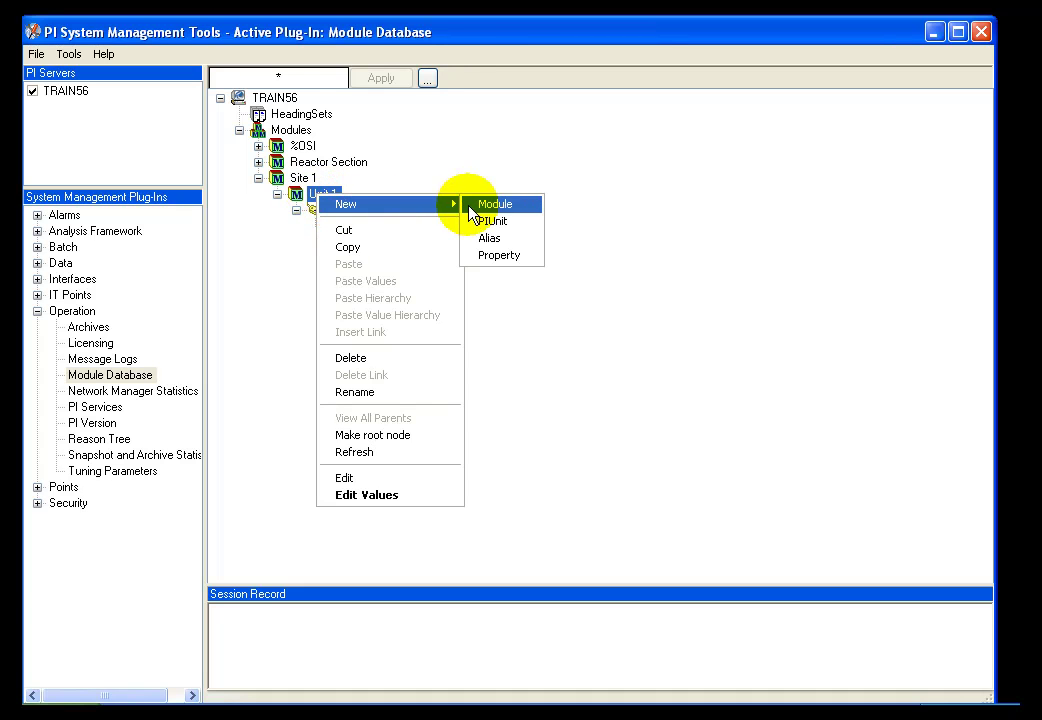
left_click(488, 258)
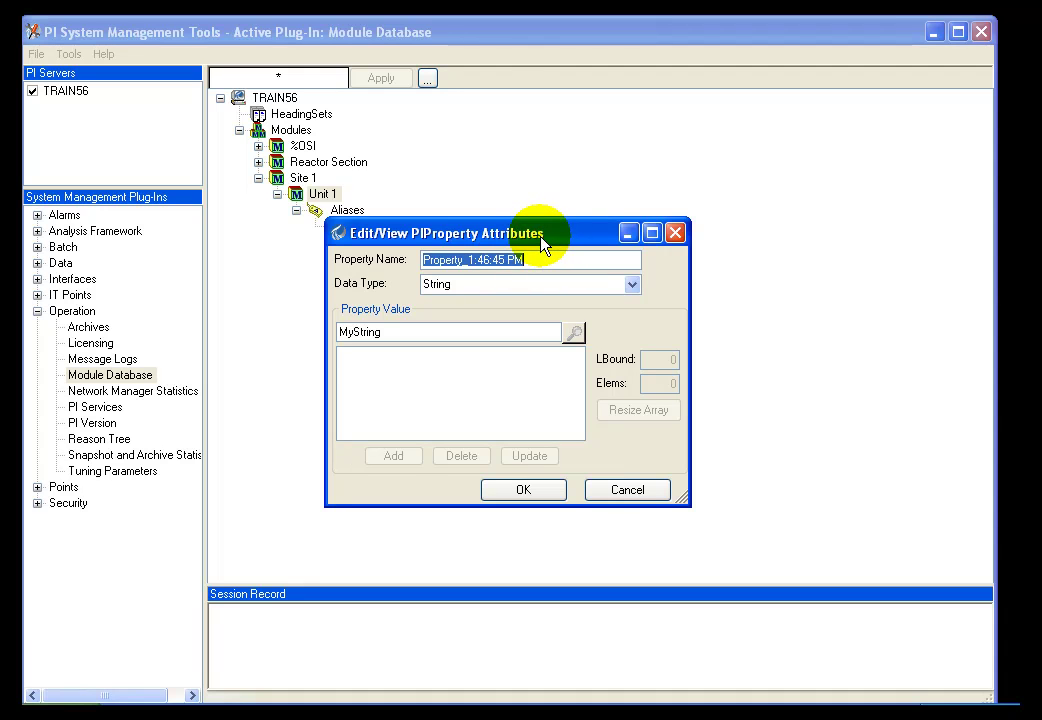
type("Manufacut")
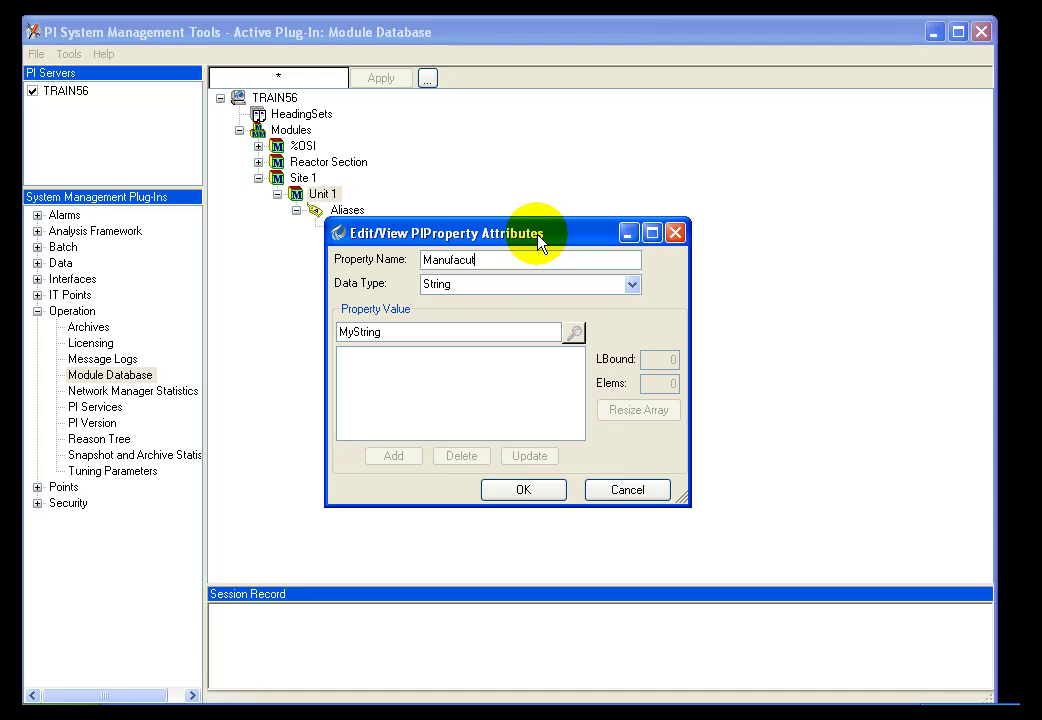
key("BackSpace")
key("BackSpace")
type("turer")
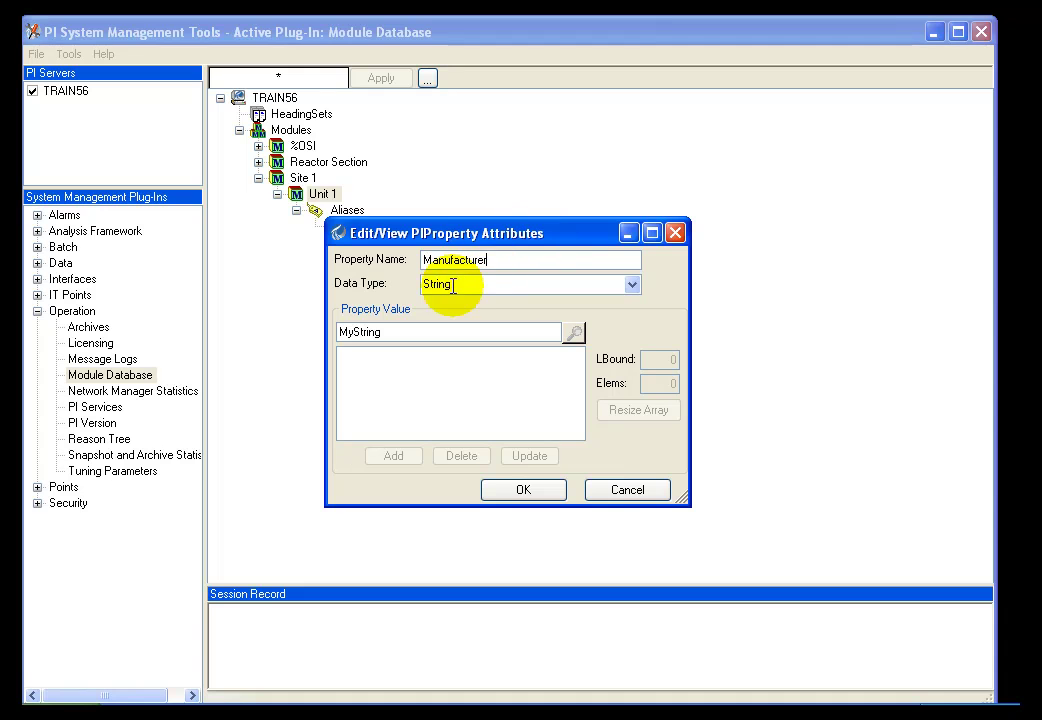
left_click(414, 331)
left_click_drag(414, 331, 289, 337)
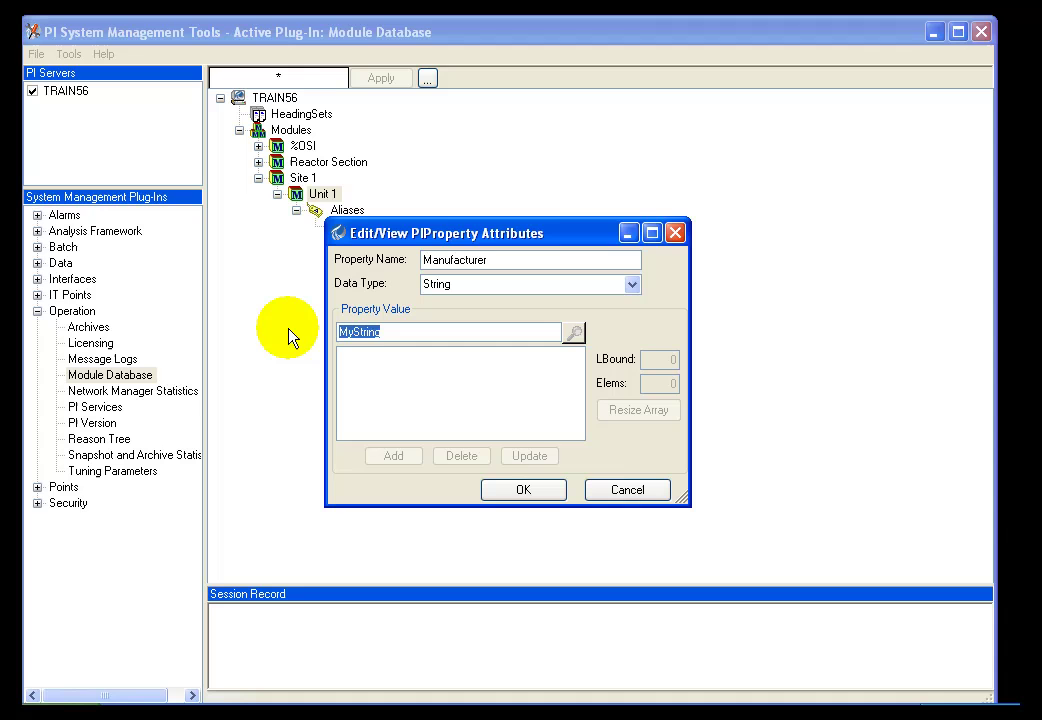
type("GE")
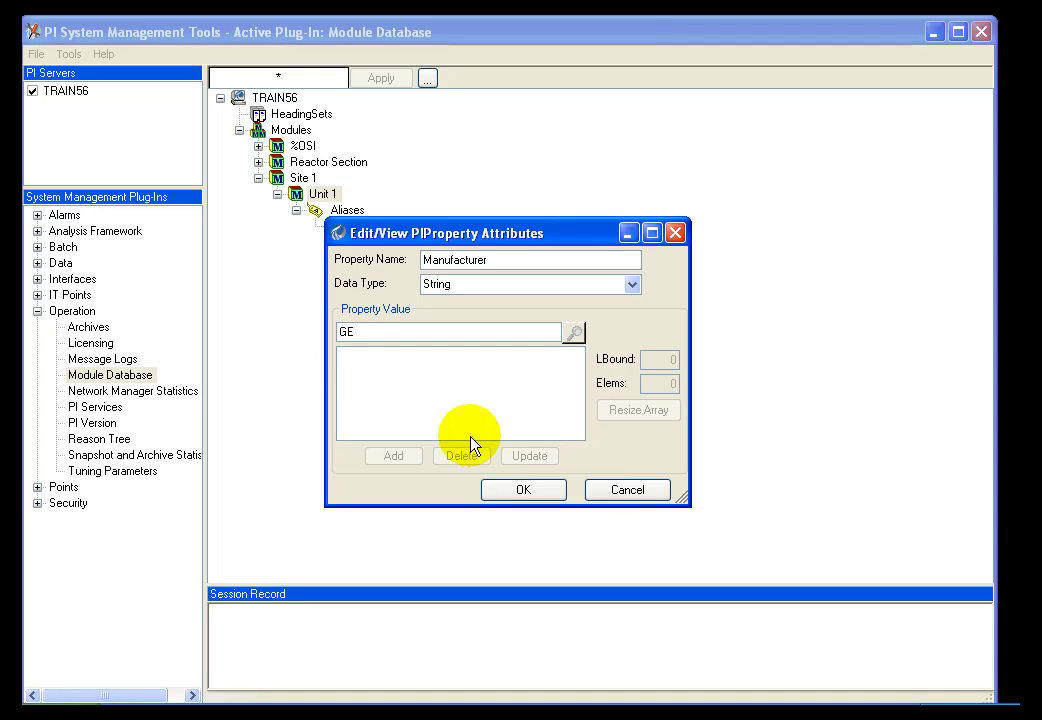
left_click(526, 491)
Step: Expand Unit 1's Properties to verify Manufacturer = GE, then collapse Aliases and Properties
left_click(296, 242)
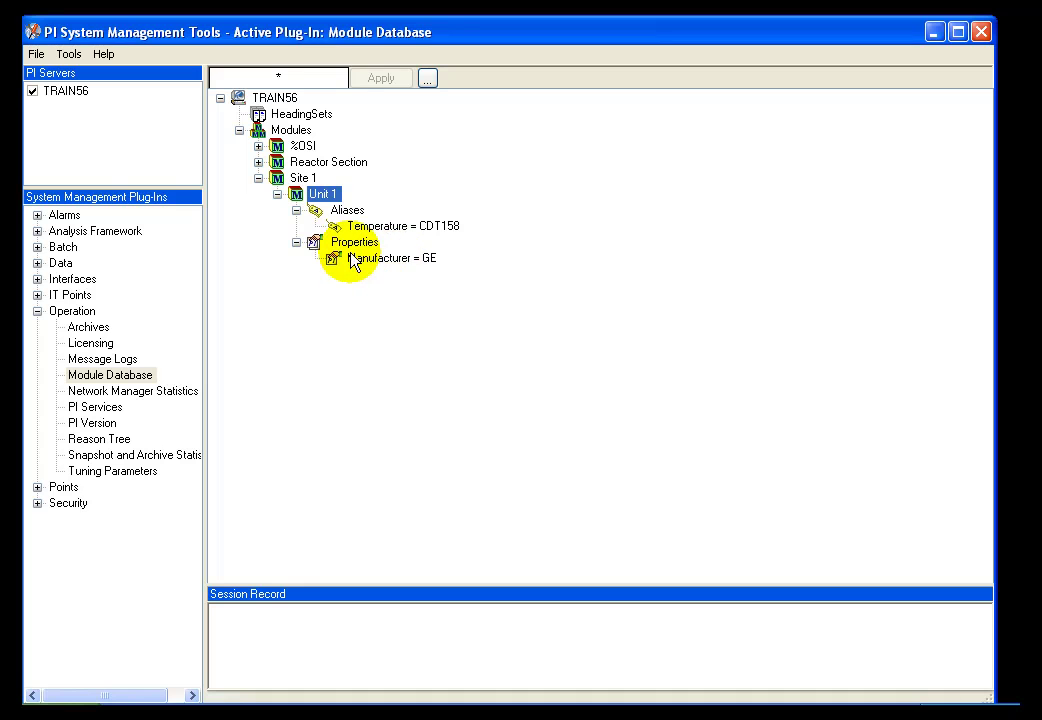
left_click(380, 210)
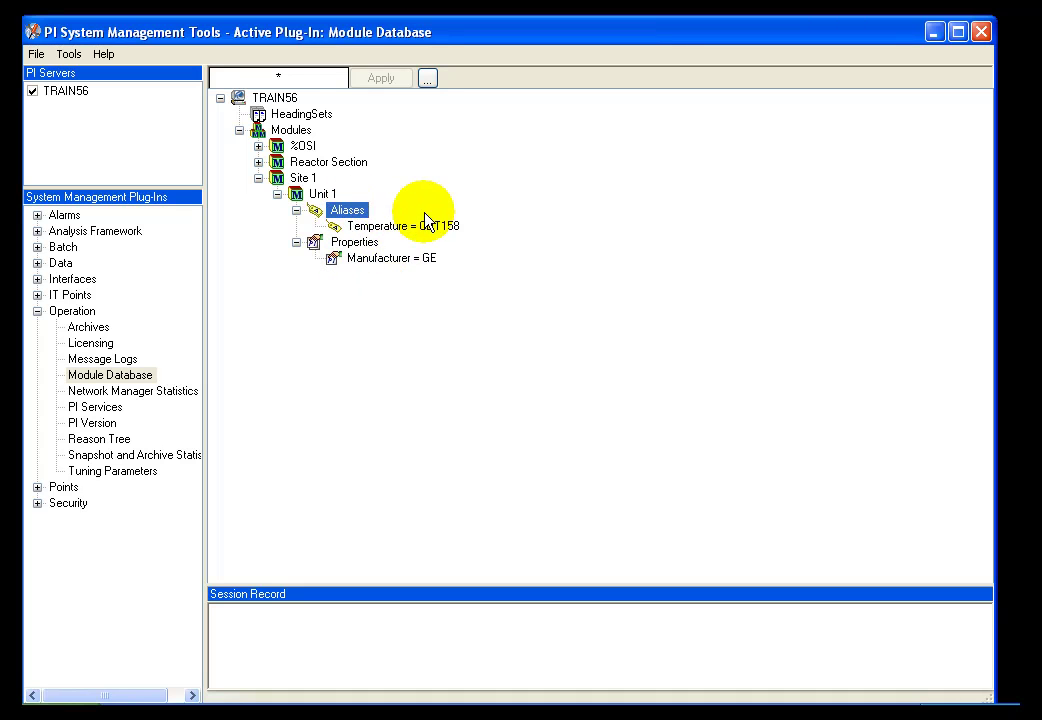
left_click(358, 242)
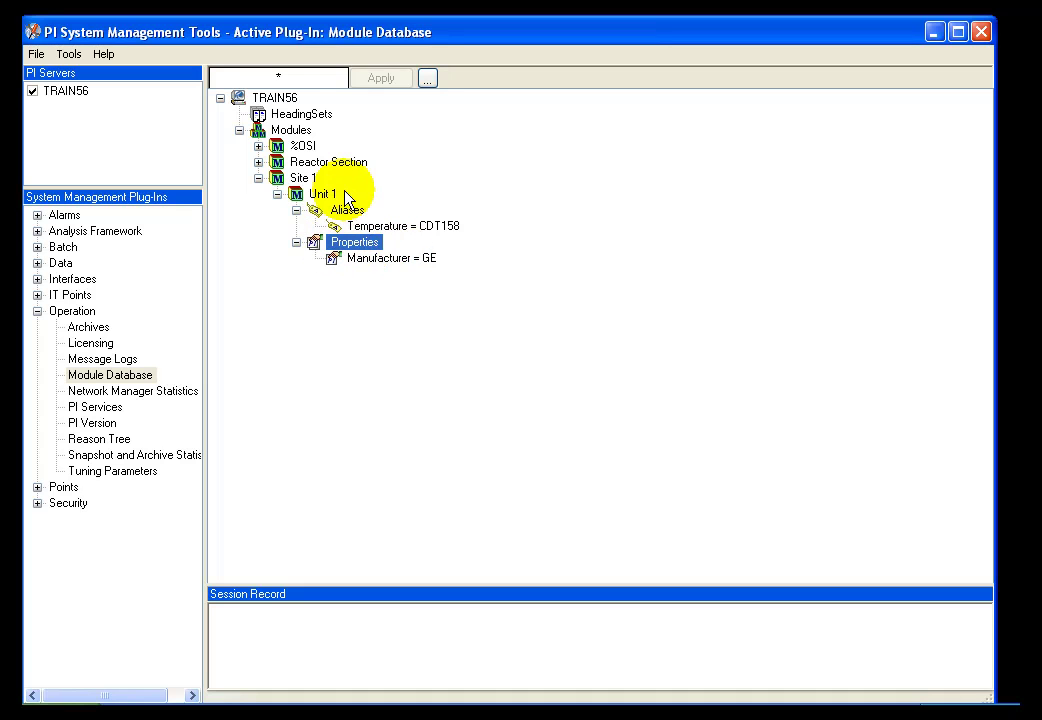
left_click(296, 210)
left_click(296, 226)
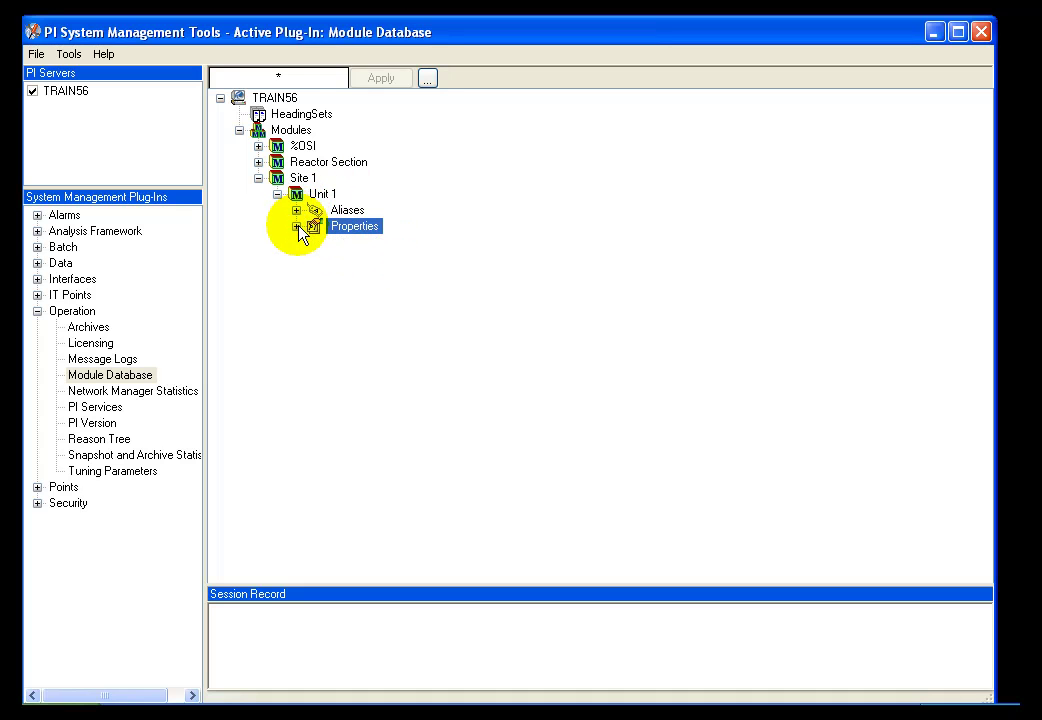
Step: Copy Unit 1 and paste its value hierarchy under Site 1
left_click(278, 195)
right_click(307, 197)
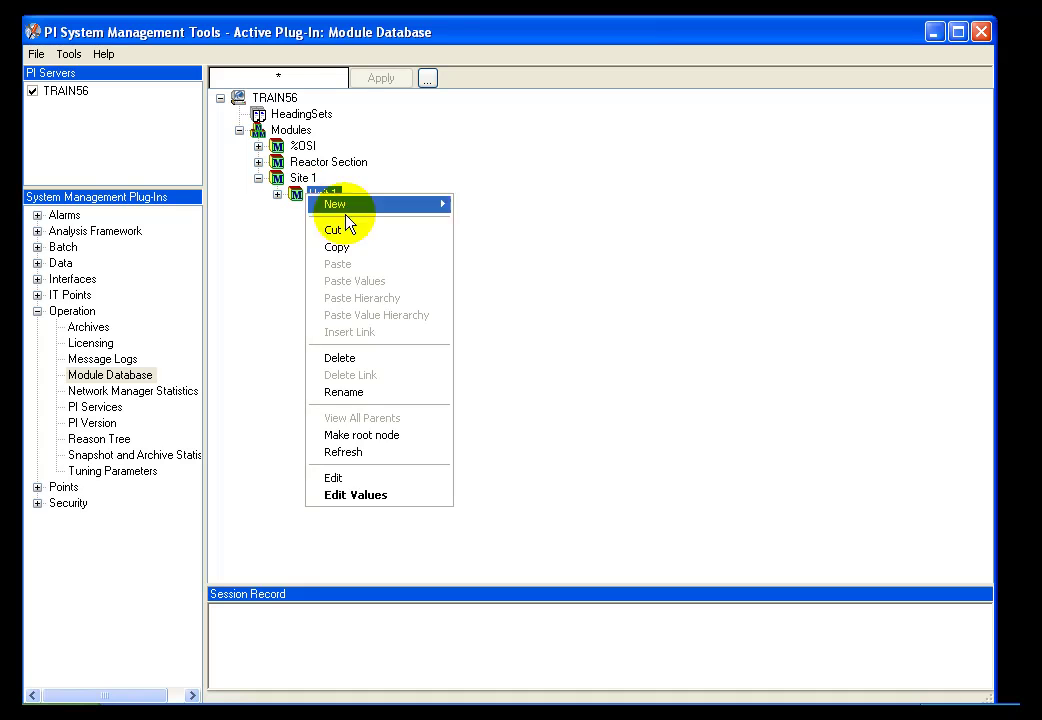
left_click(345, 248)
left_click(298, 177)
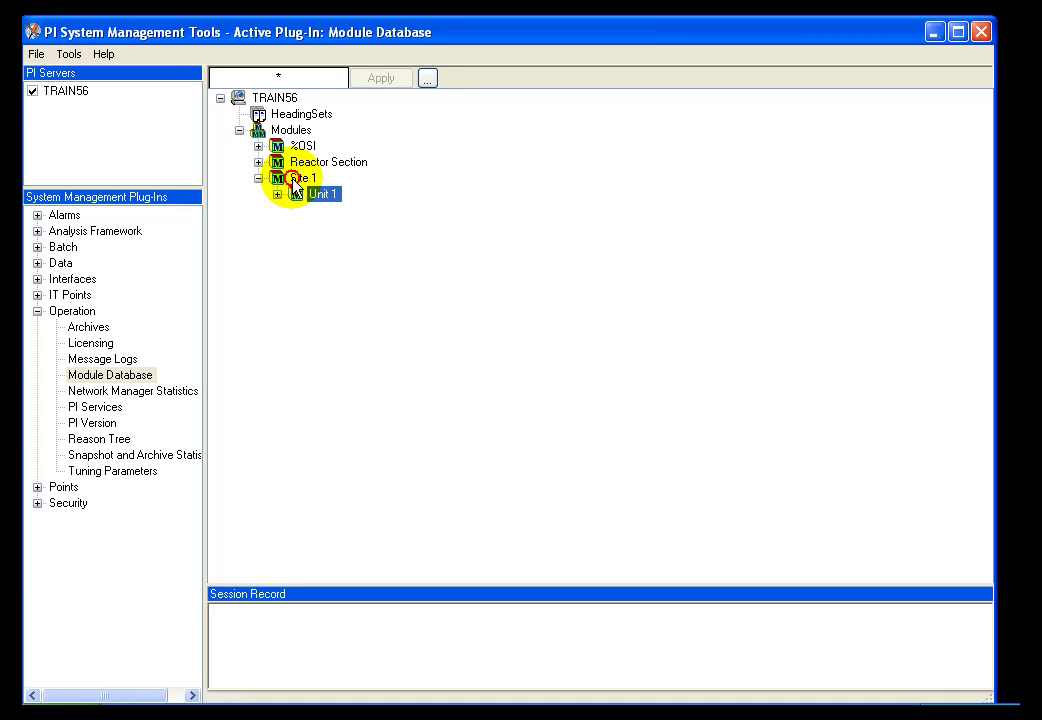
right_click(300, 182)
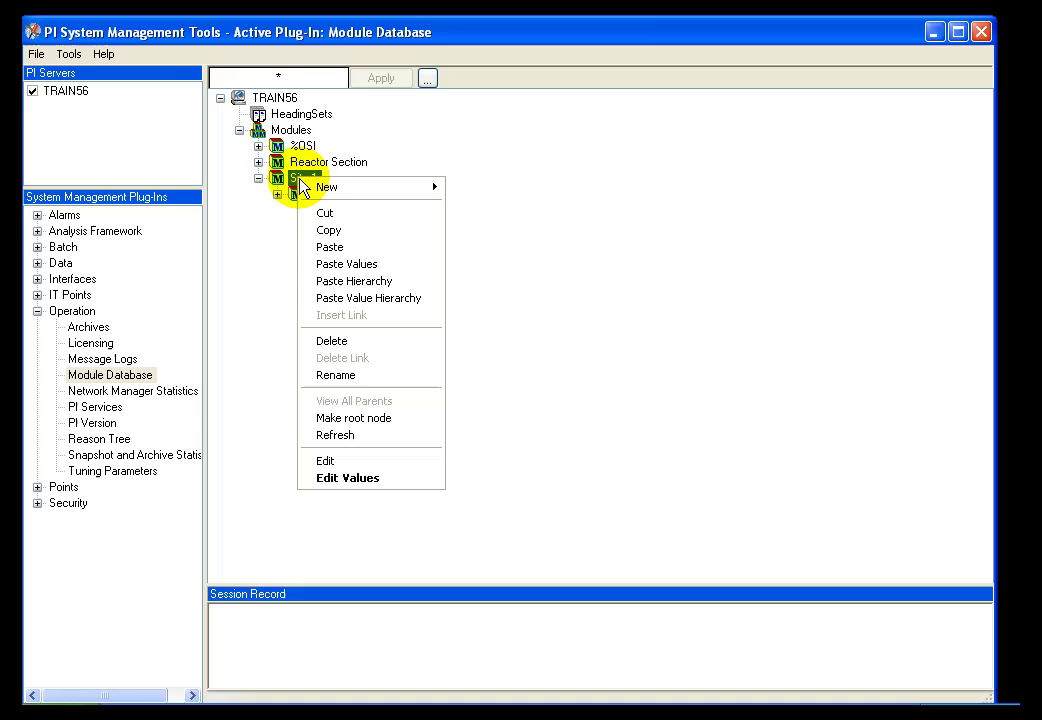
left_click(366, 300)
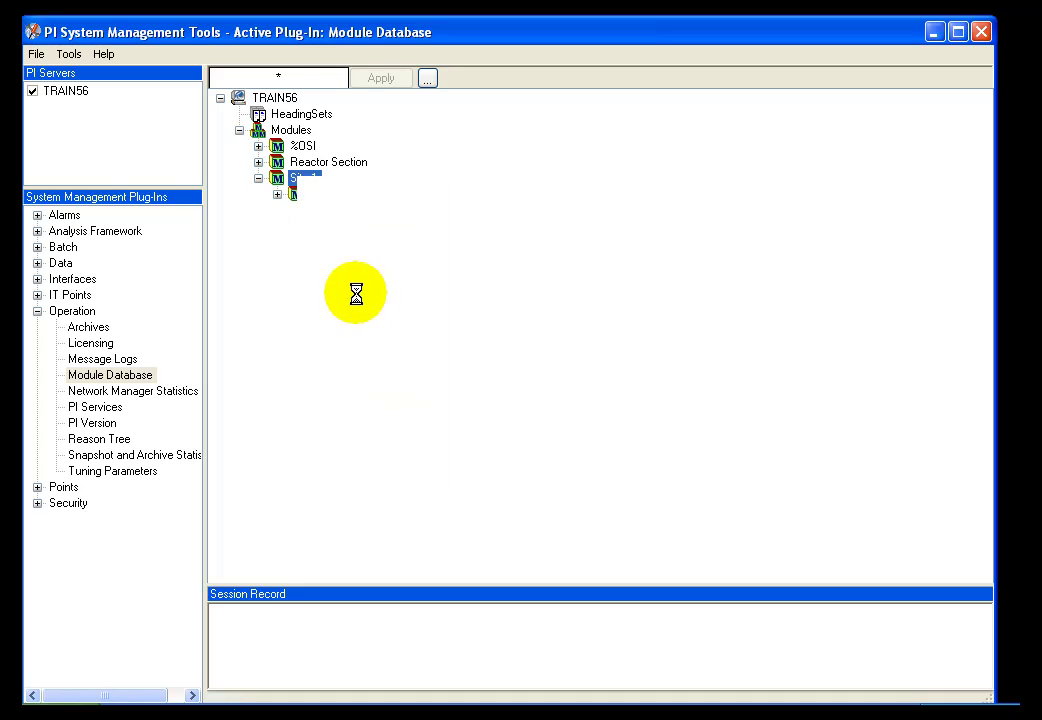
Step: Expand Copy of Unit 1 to confirm the Temperature alias, then collapse it
left_click(277, 194)
left_click(296, 210)
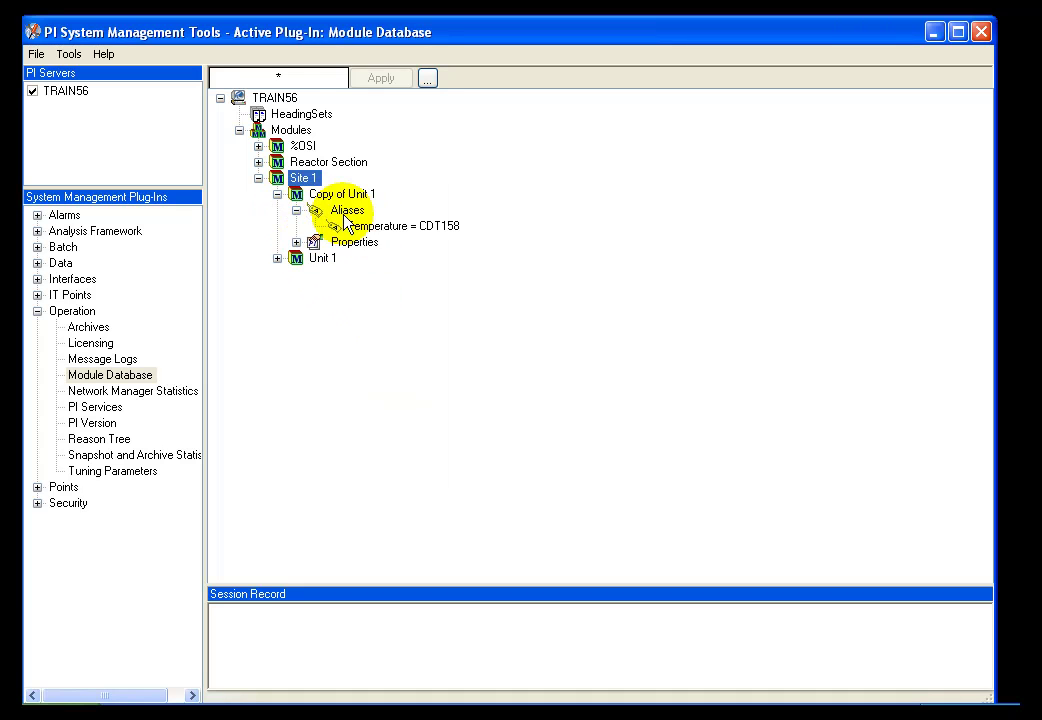
left_click(295, 210)
left_click(277, 194)
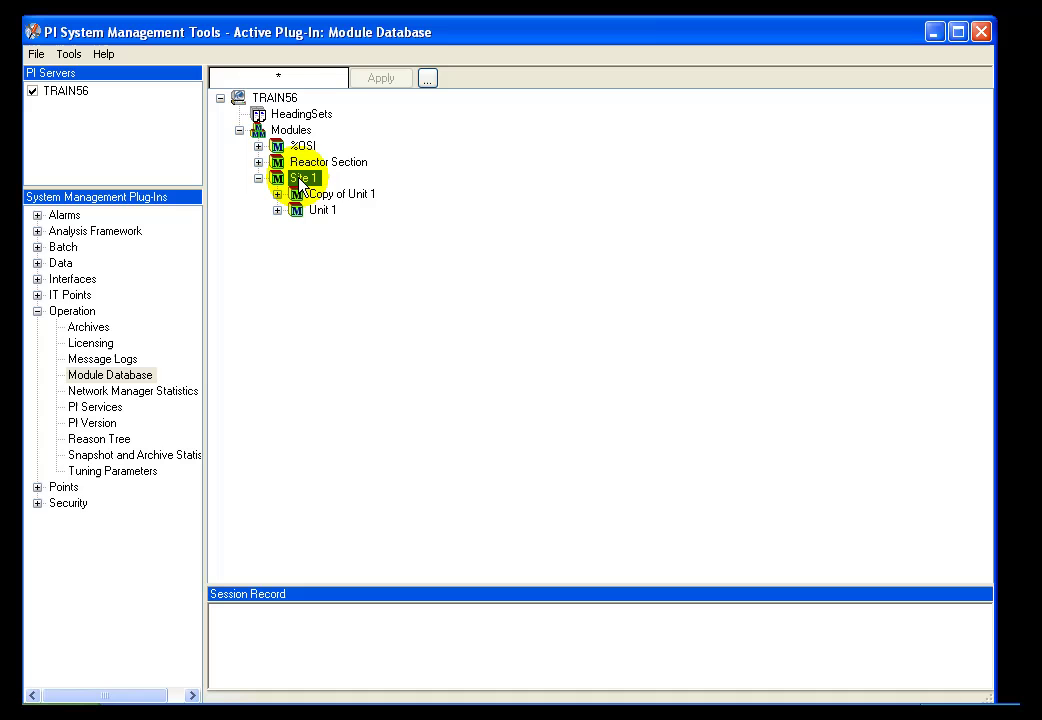
Step: Rename Copy of Unit 1 to Unit 2
right_click(310, 194)
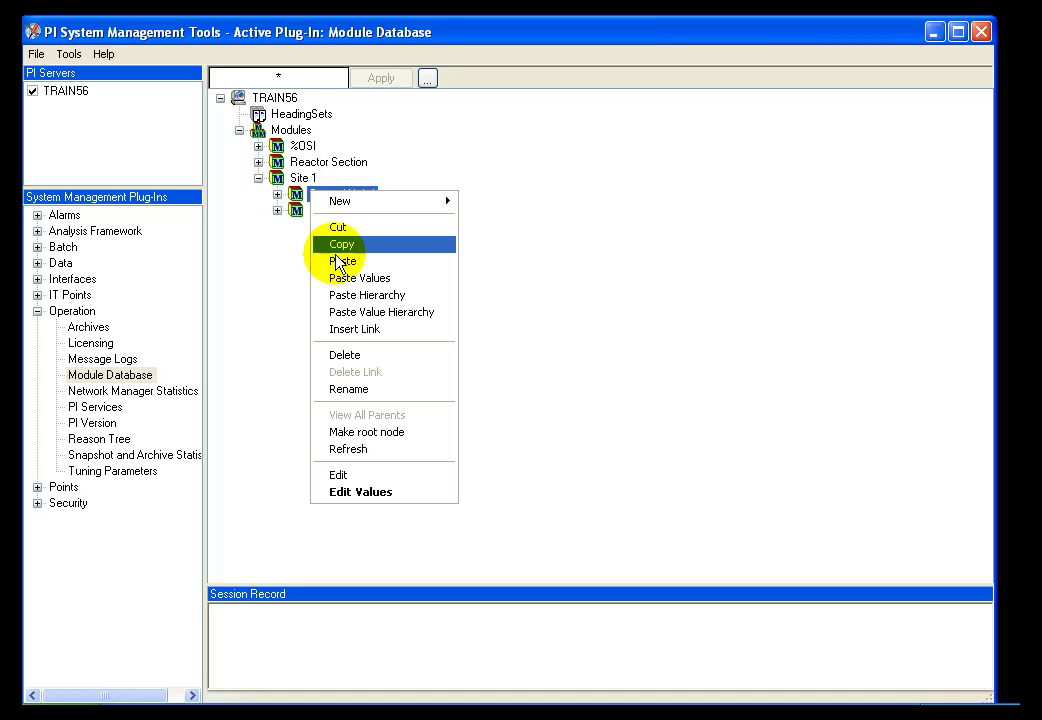
left_click(400, 389)
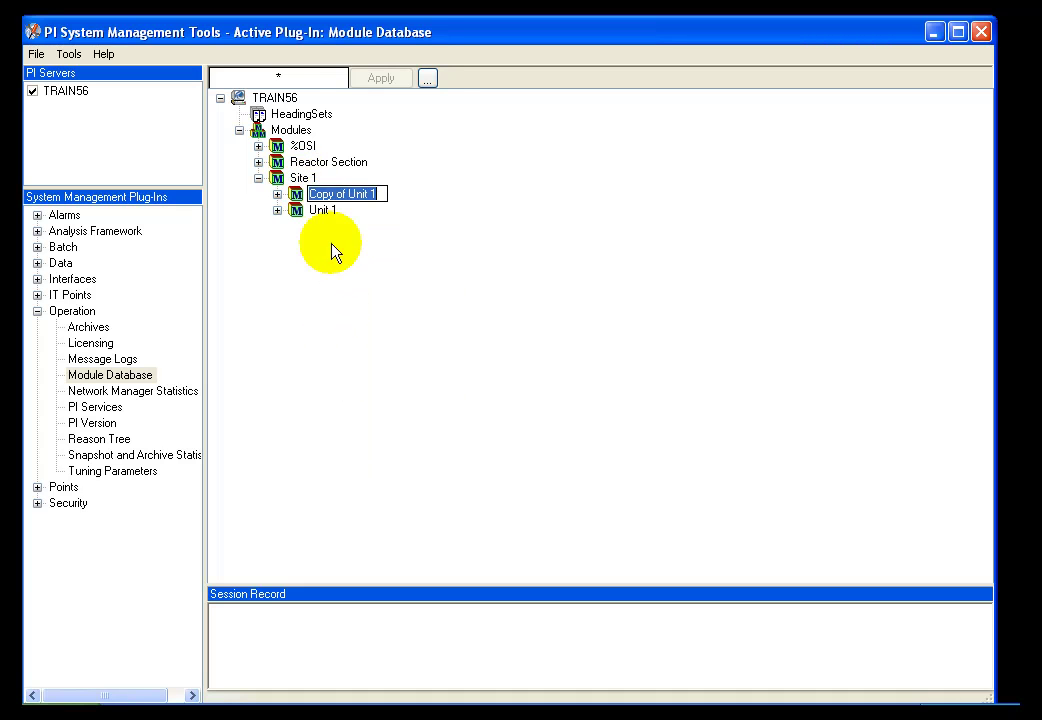
left_click(378, 193)
key("BackSpace")
type("2")
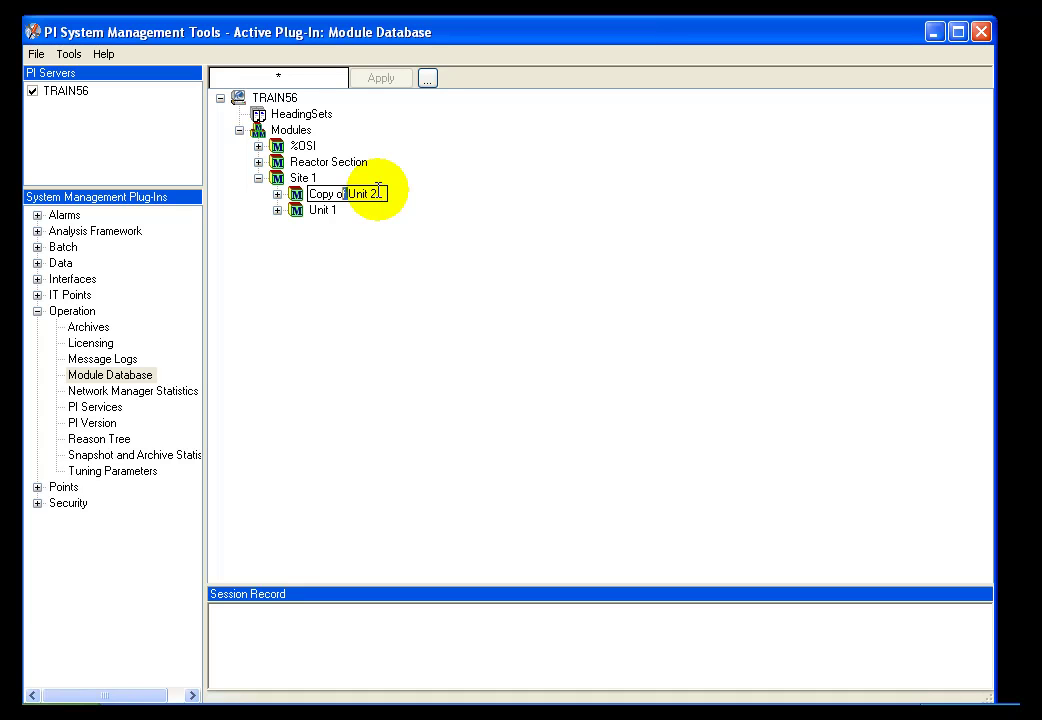
key("shift+Home")
key("Delete")
key("Return")
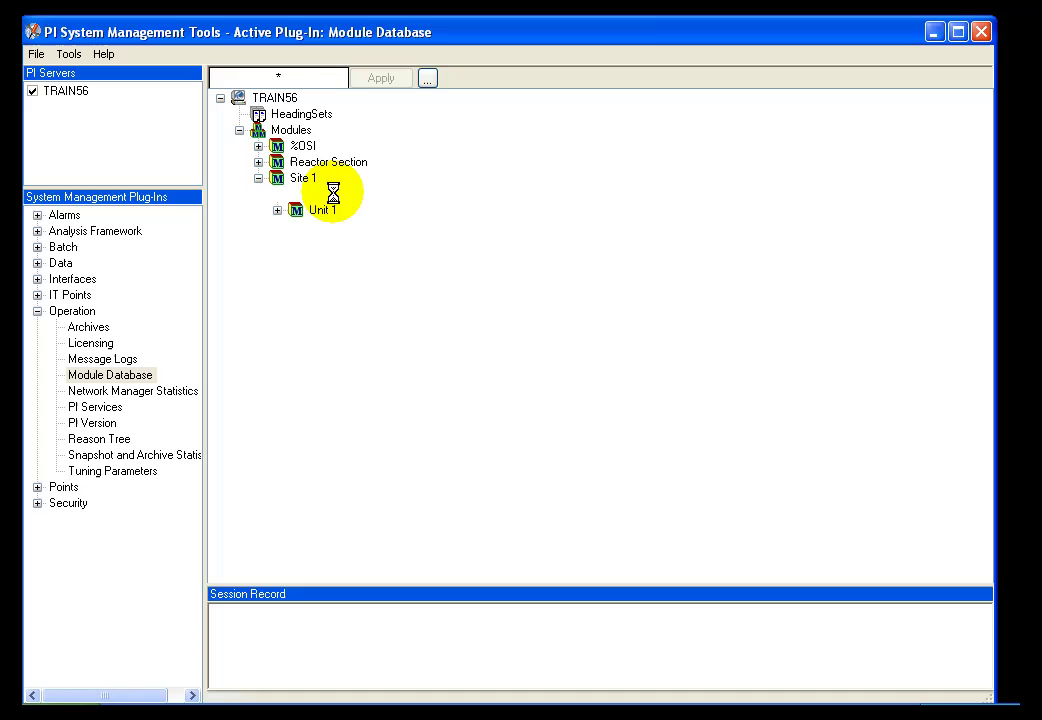
Step: Expand Unit 2's Aliases and Properties to verify Temperature and Manufacturer, then collapse it
left_click(277, 193)
left_click(296, 210)
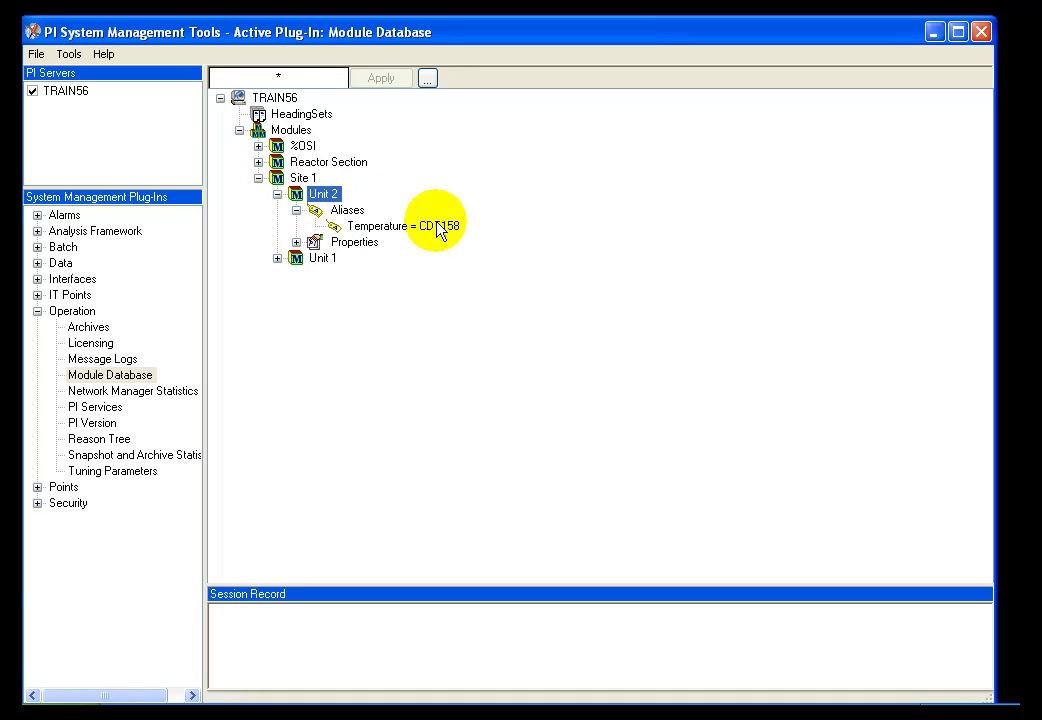
left_click(296, 242)
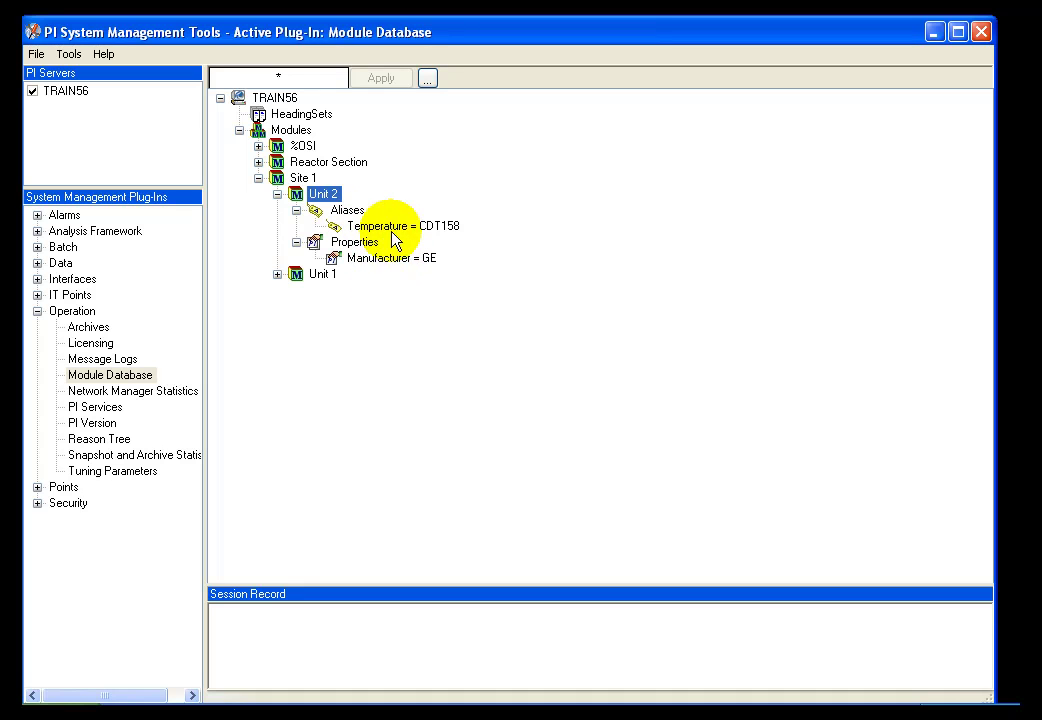
left_click(278, 194)
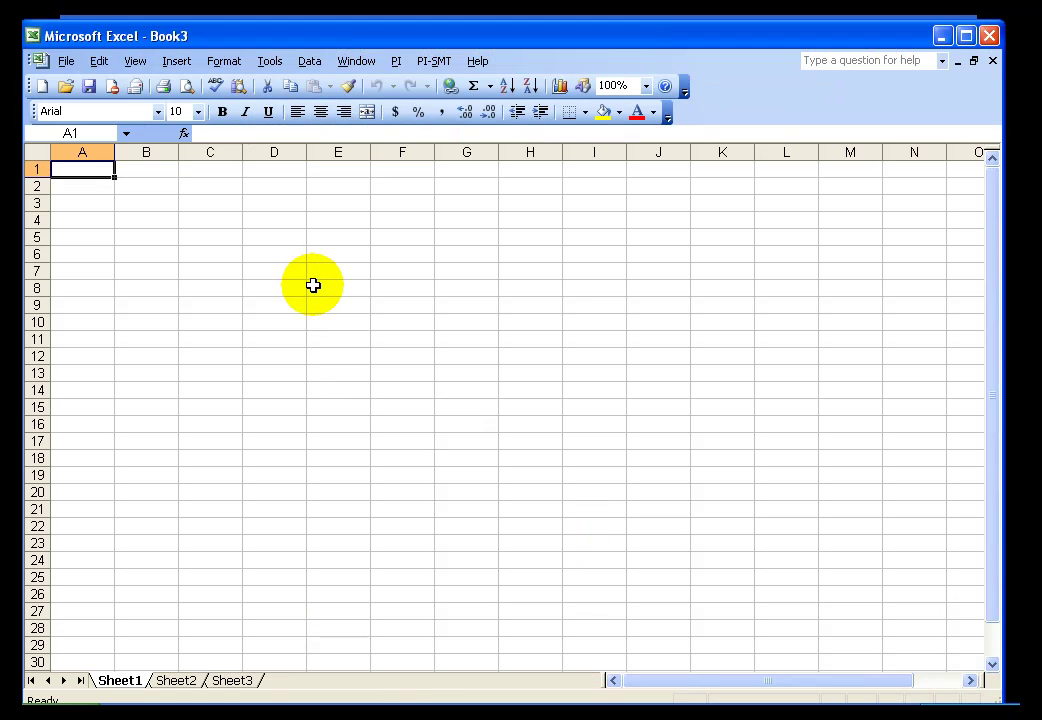
Step: Connect the PI-SMT Module Database Builder to server TRAIN56 through PI Connection Manager
left_click(440, 64)
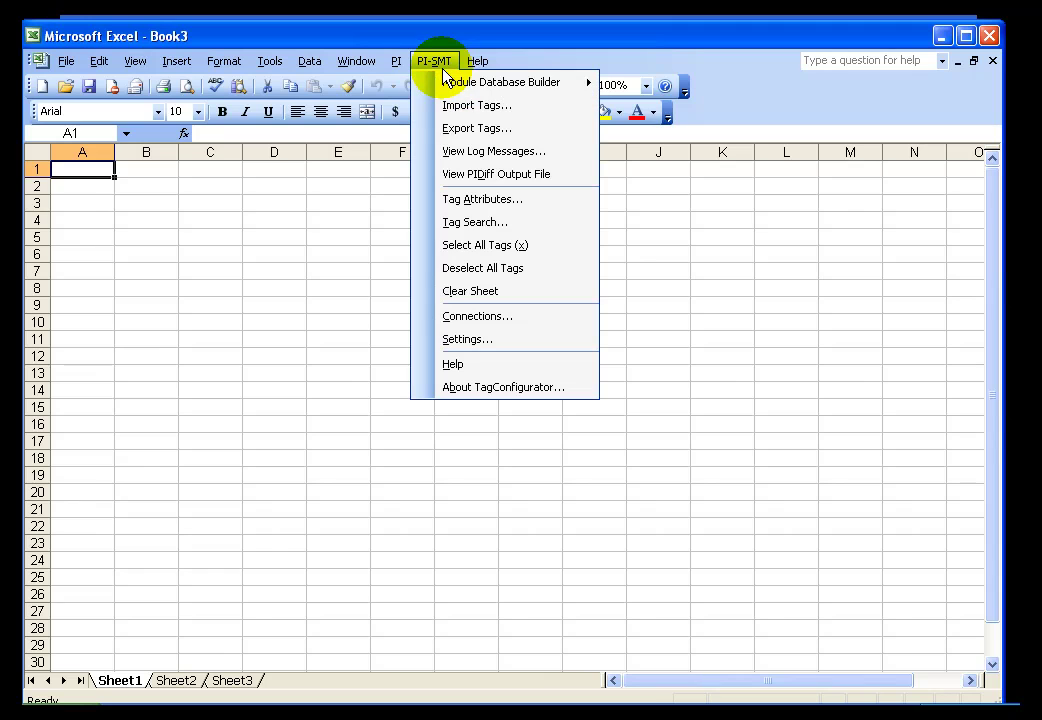
mouse_move(446, 86)
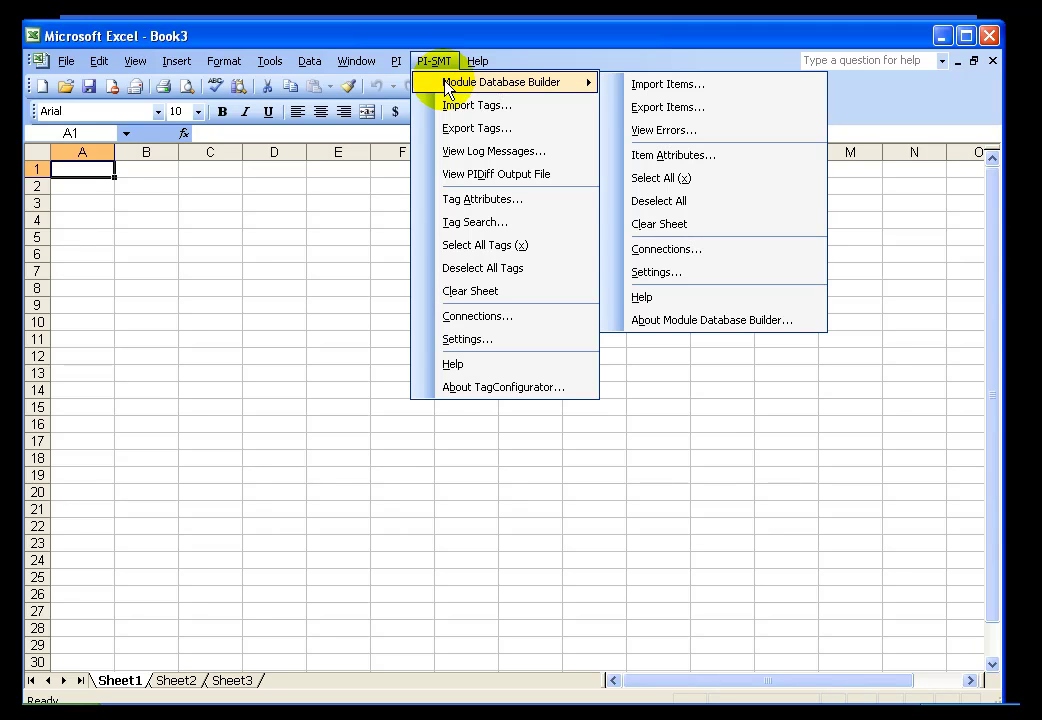
left_click(670, 250)
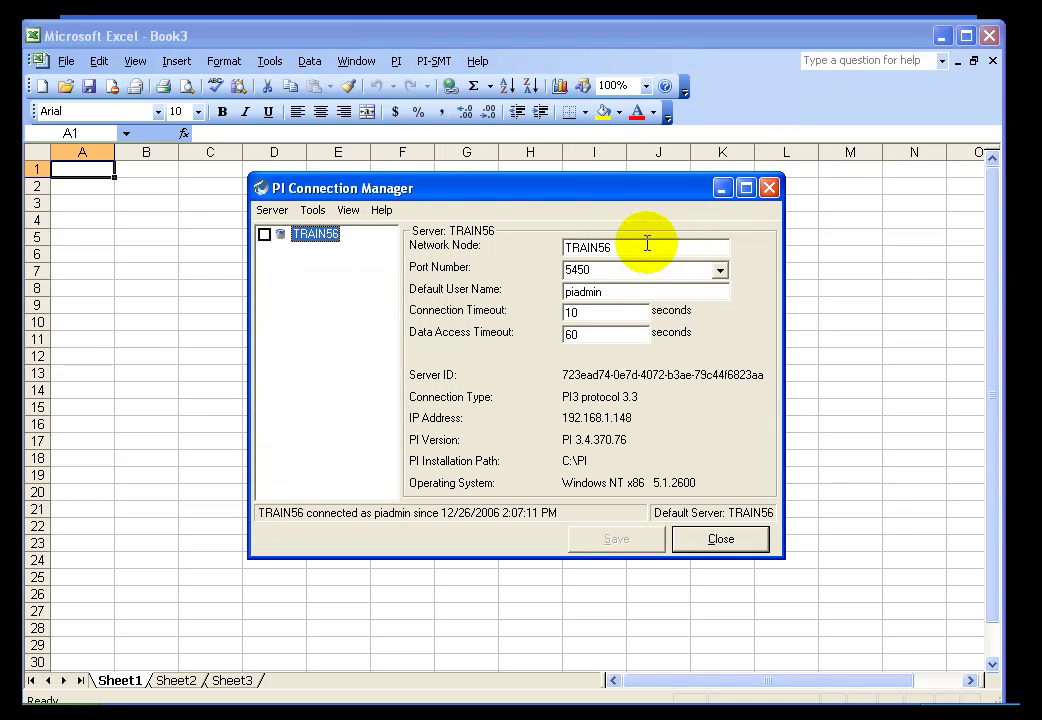
left_click(264, 234)
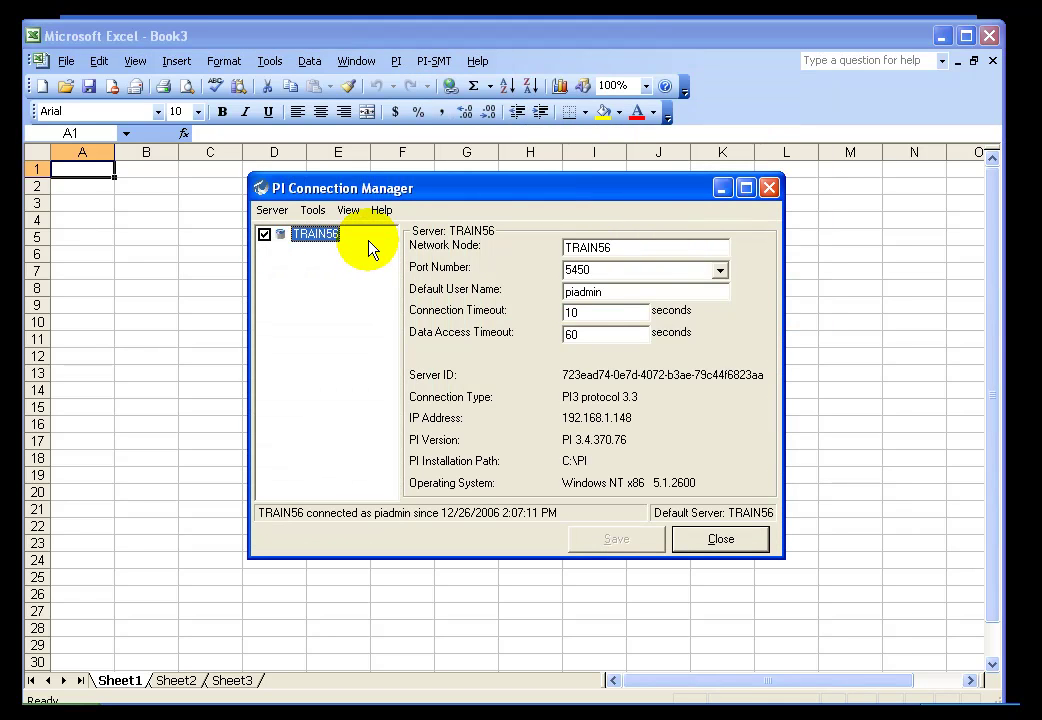
left_click(744, 550)
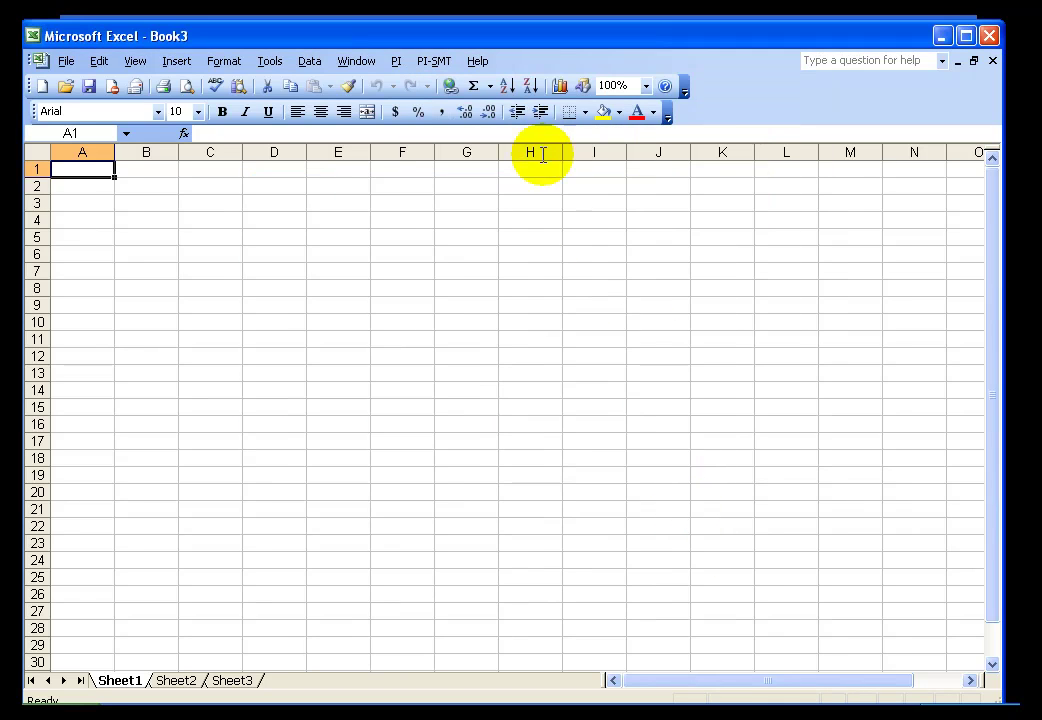
left_click(434, 62)
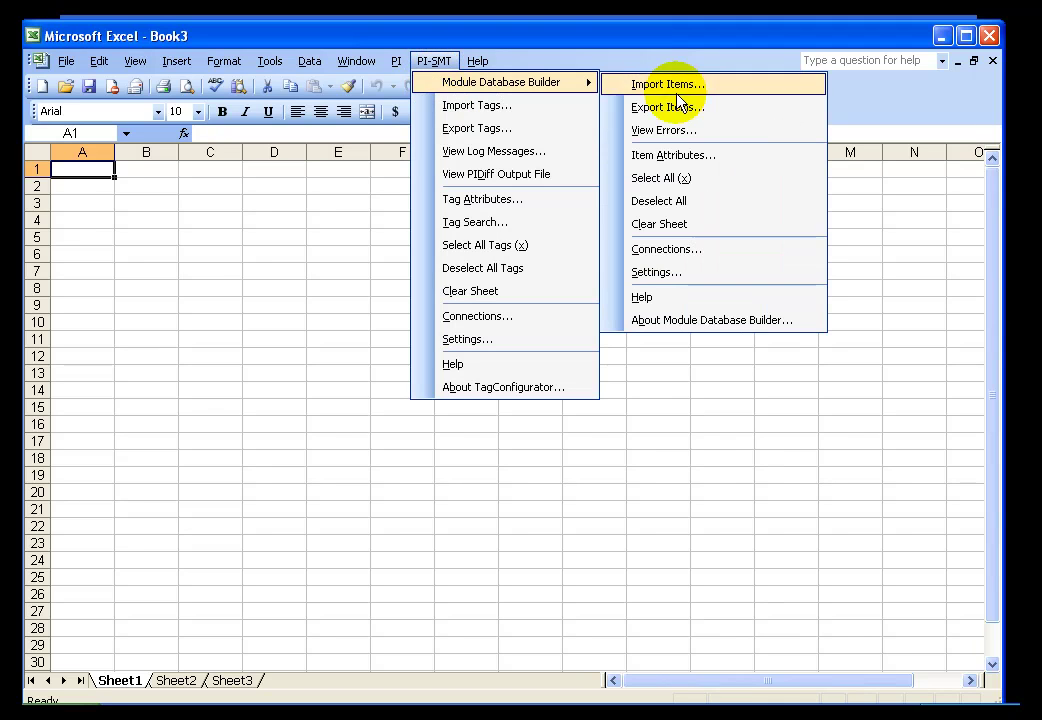
left_click(651, 277)
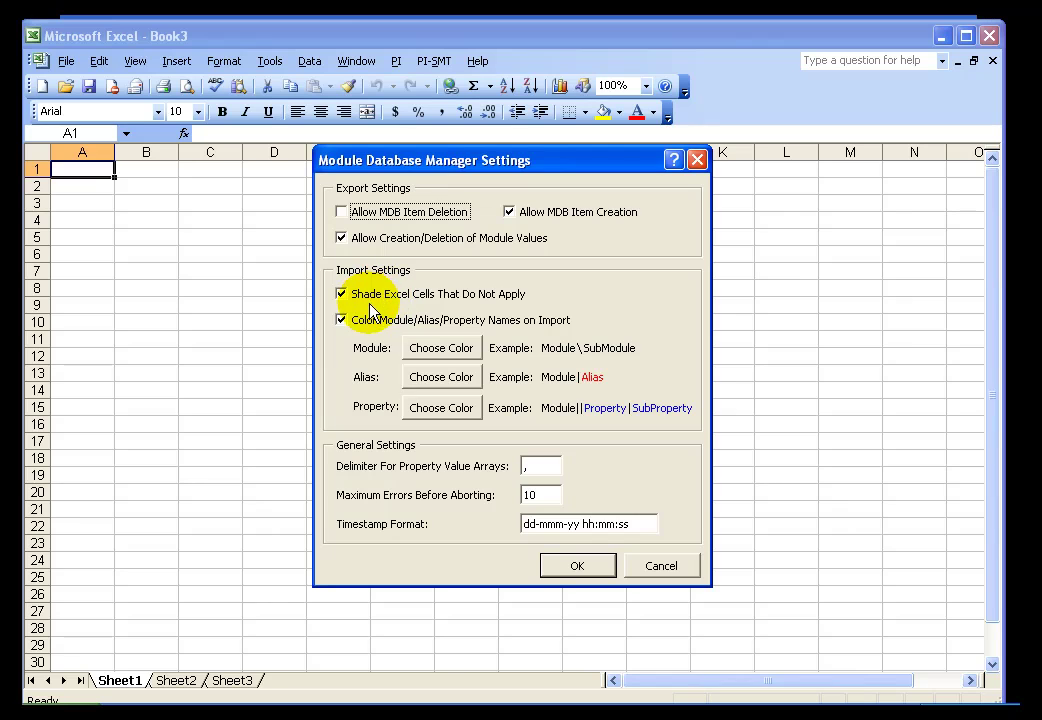
left_click(370, 303)
left_click(370, 303)
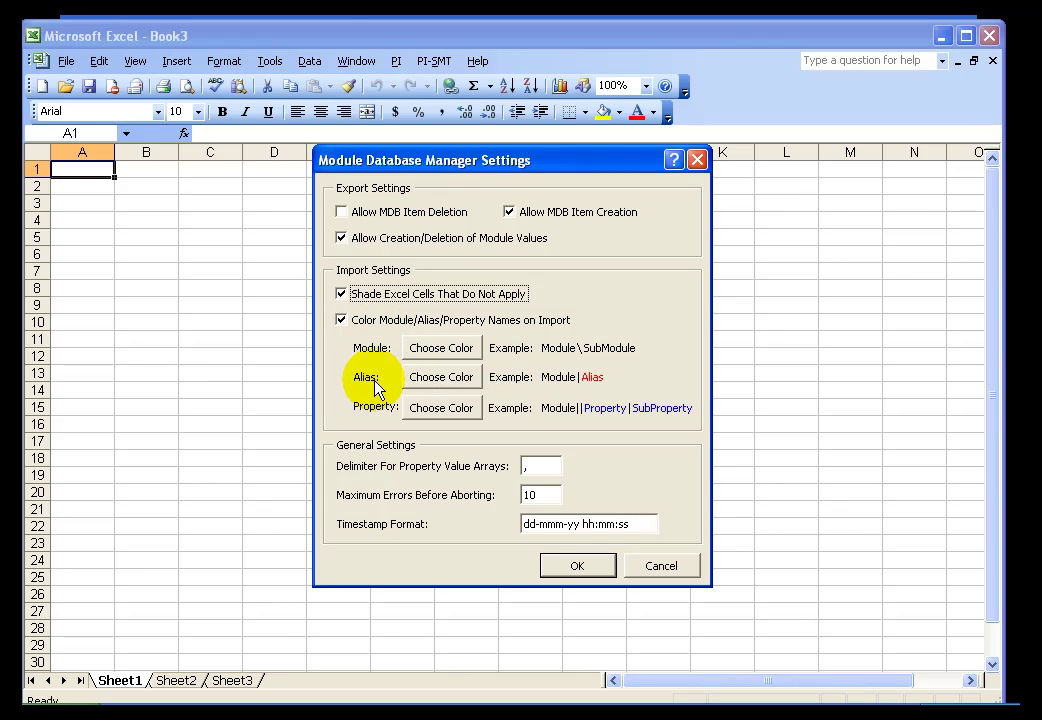
left_click(612, 566)
Step: Import Site 1 with its Unit 1 and Unit 2 sub-items into the sheet
left_click(436, 62)
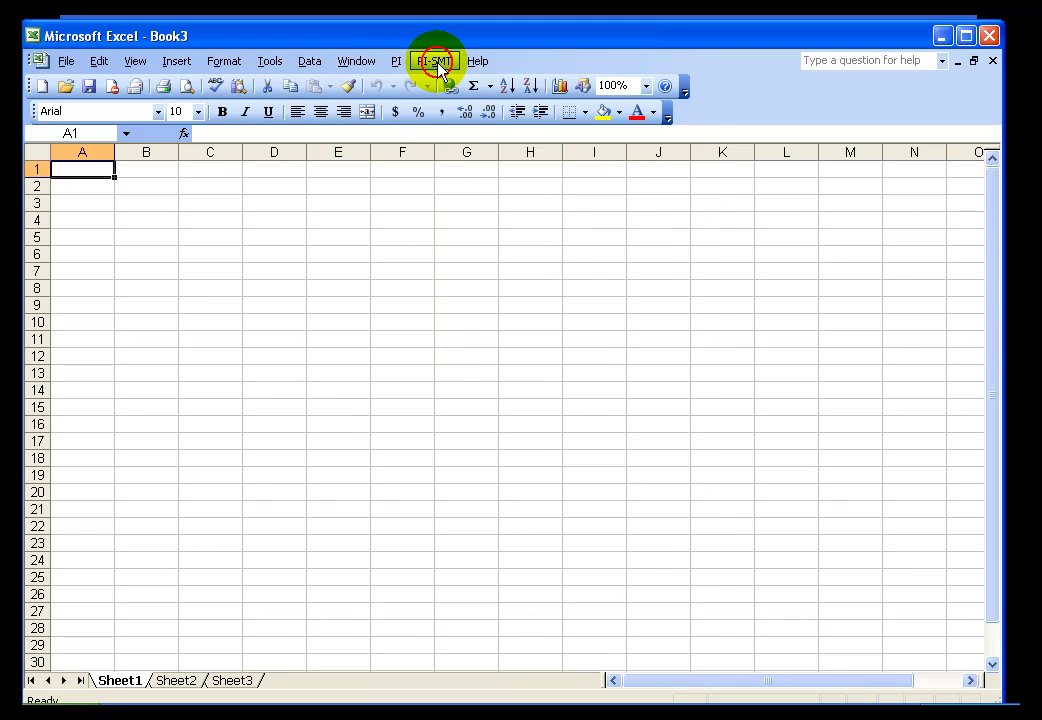
mouse_move(446, 90)
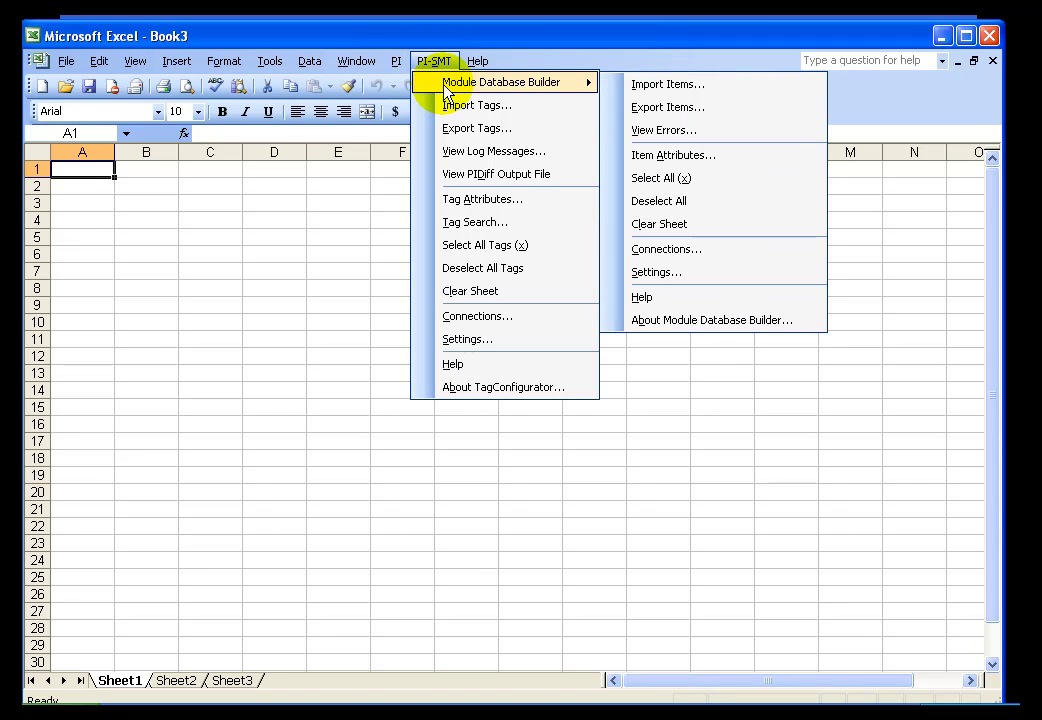
left_click(660, 86)
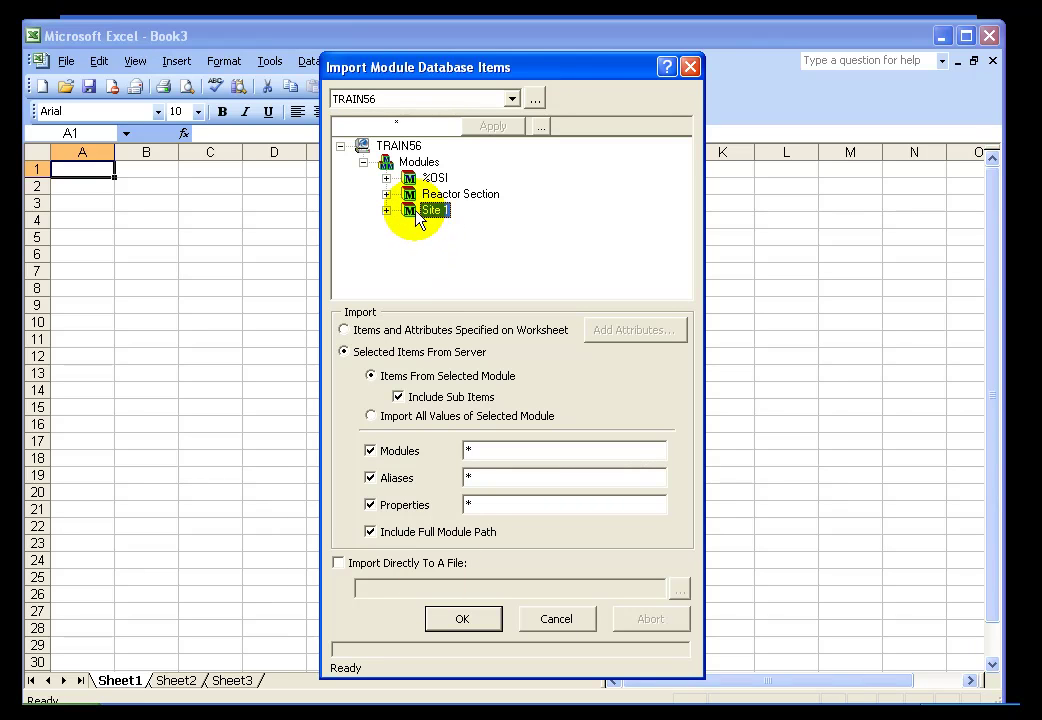
left_click(386, 210)
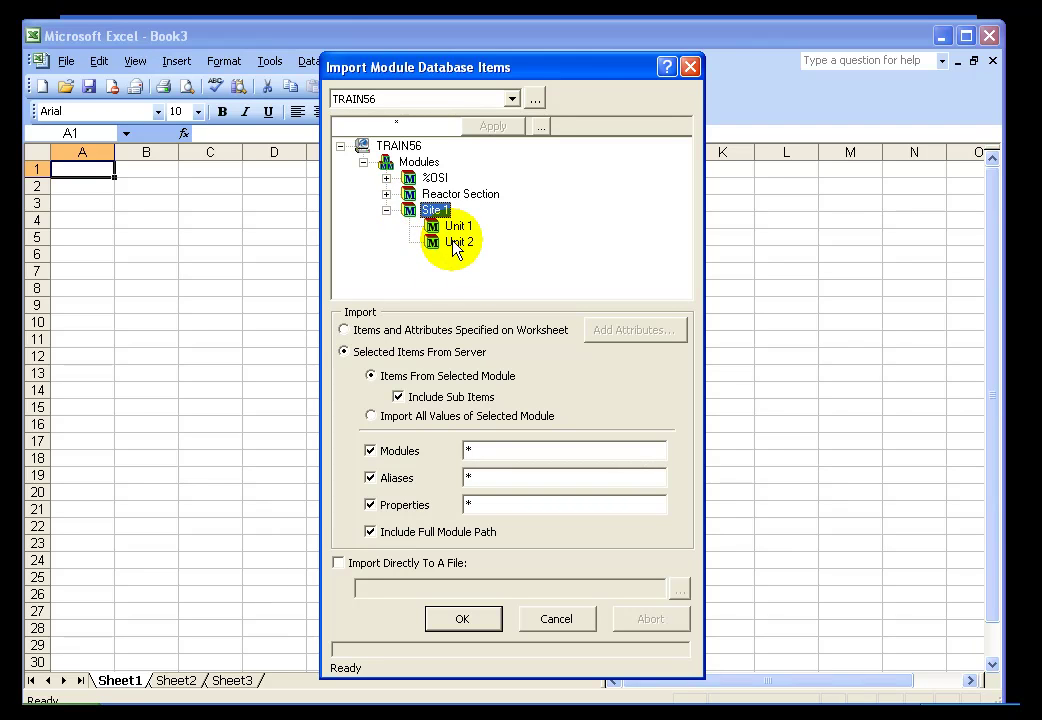
left_click(476, 630)
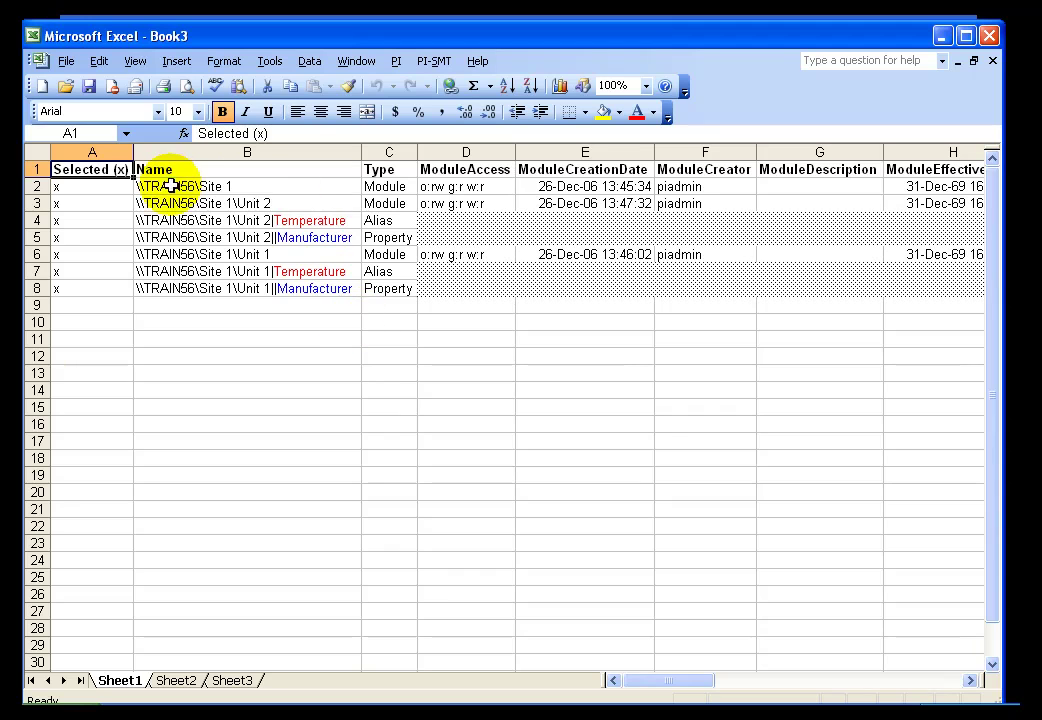
Step: Check the Name column entries and make header row 1 bold
left_click(186, 152)
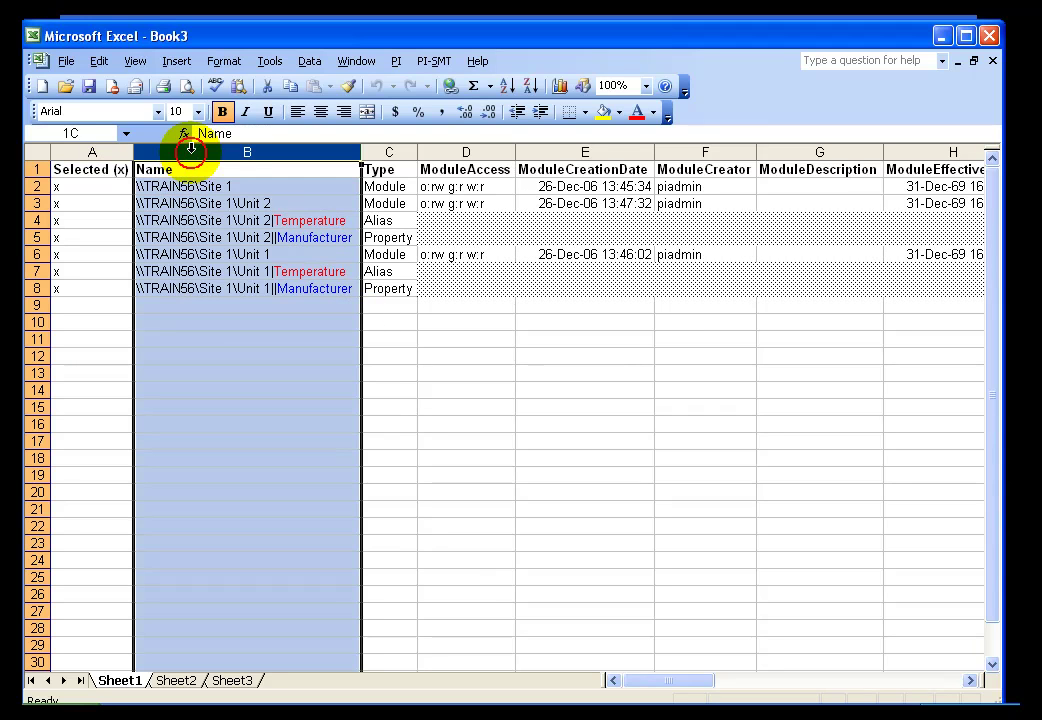
left_click(209, 289)
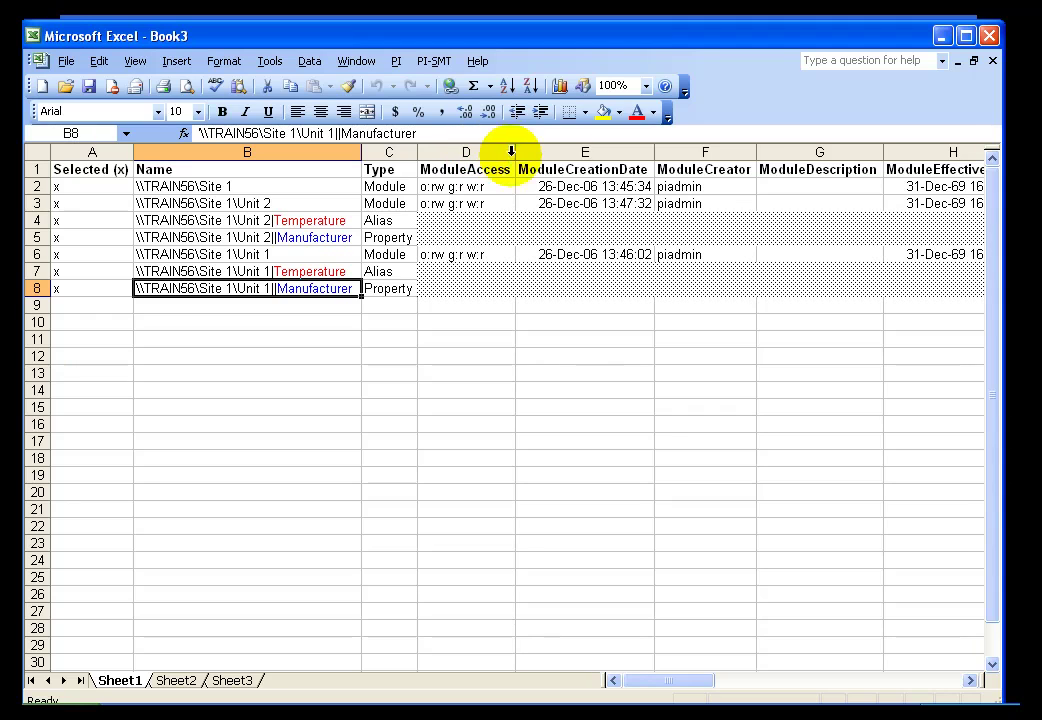
left_click(33, 169)
left_click(222, 111)
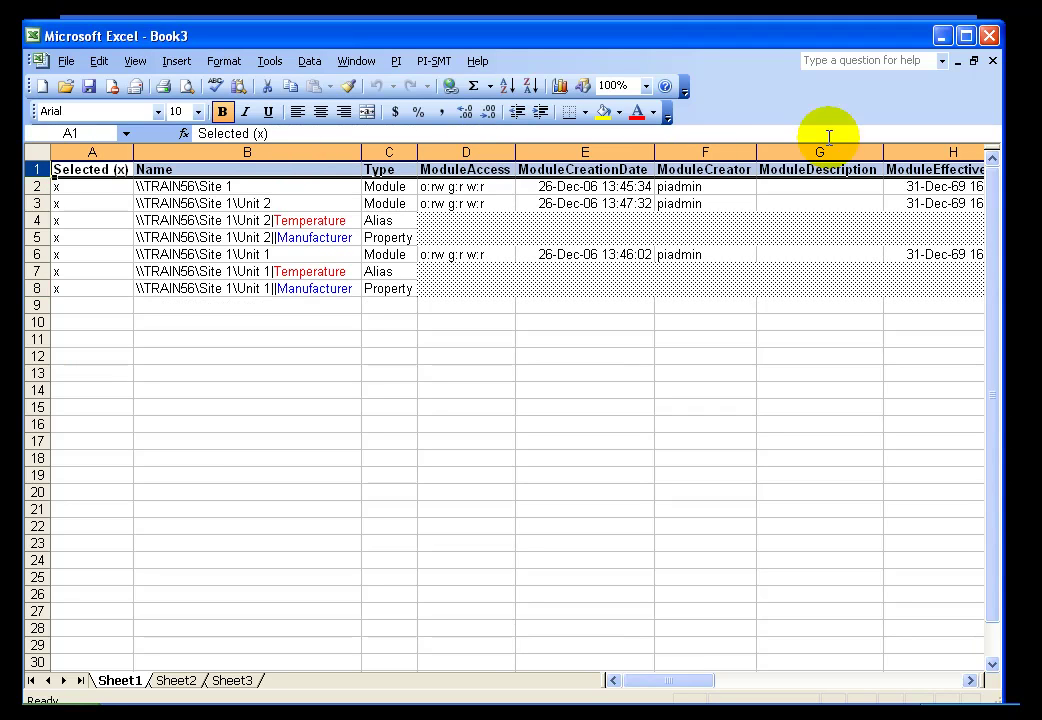
left_click(465, 152)
left_click(573, 320)
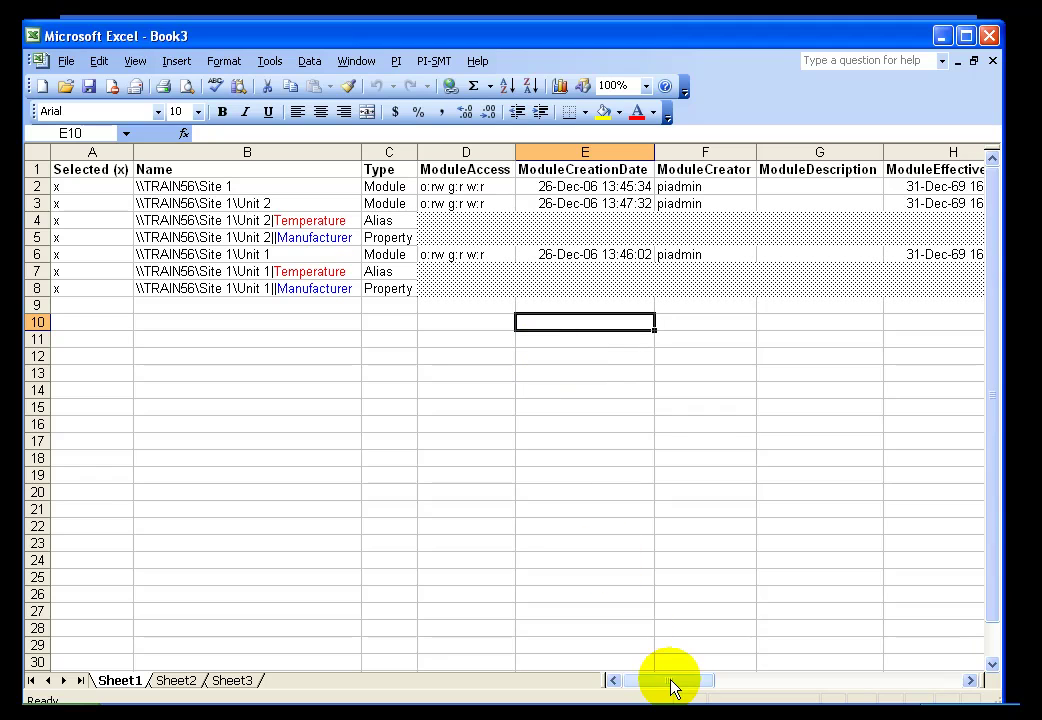
Step: Select the alias data columns T through V and copy cell T4
left_click_drag(676, 682, 938, 688)
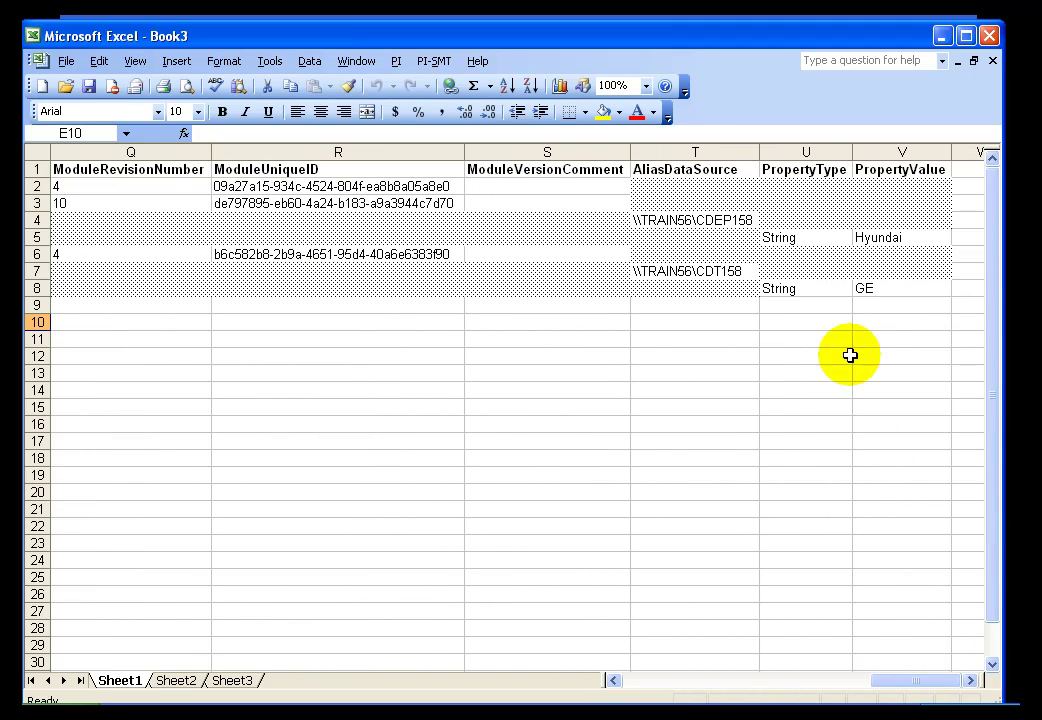
left_click_drag(698, 152, 904, 178)
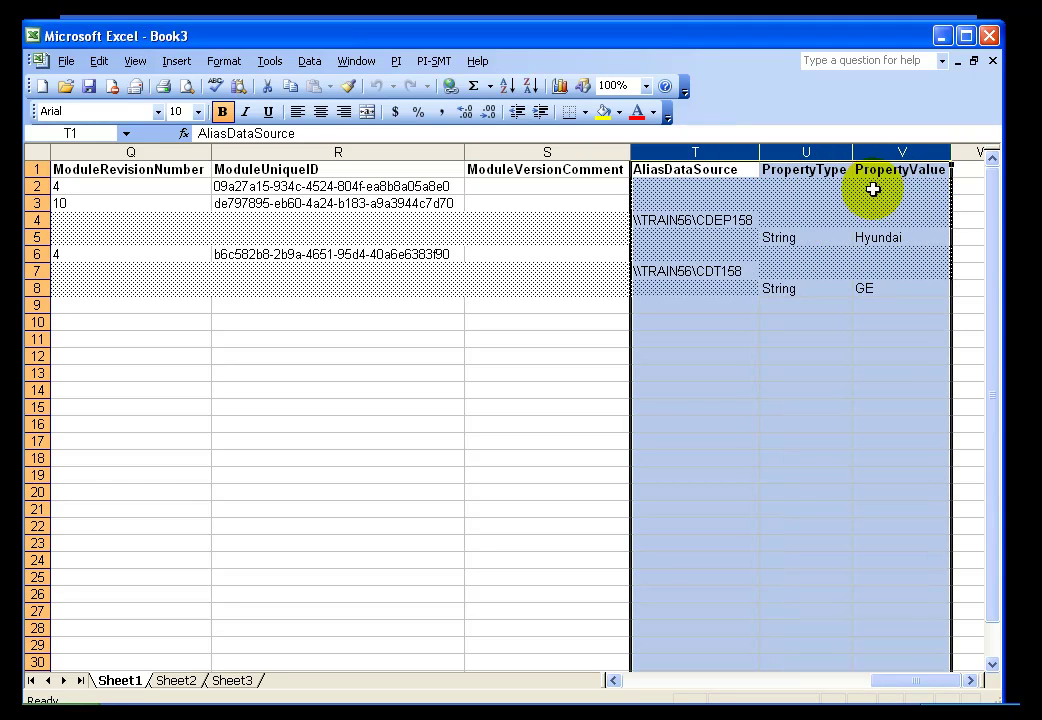
left_click(720, 222)
key("ctrl+c")
Step: Delete columns D through S, leaving AliasDataSource next to Type
left_click_drag(575, 150, 483, 150)
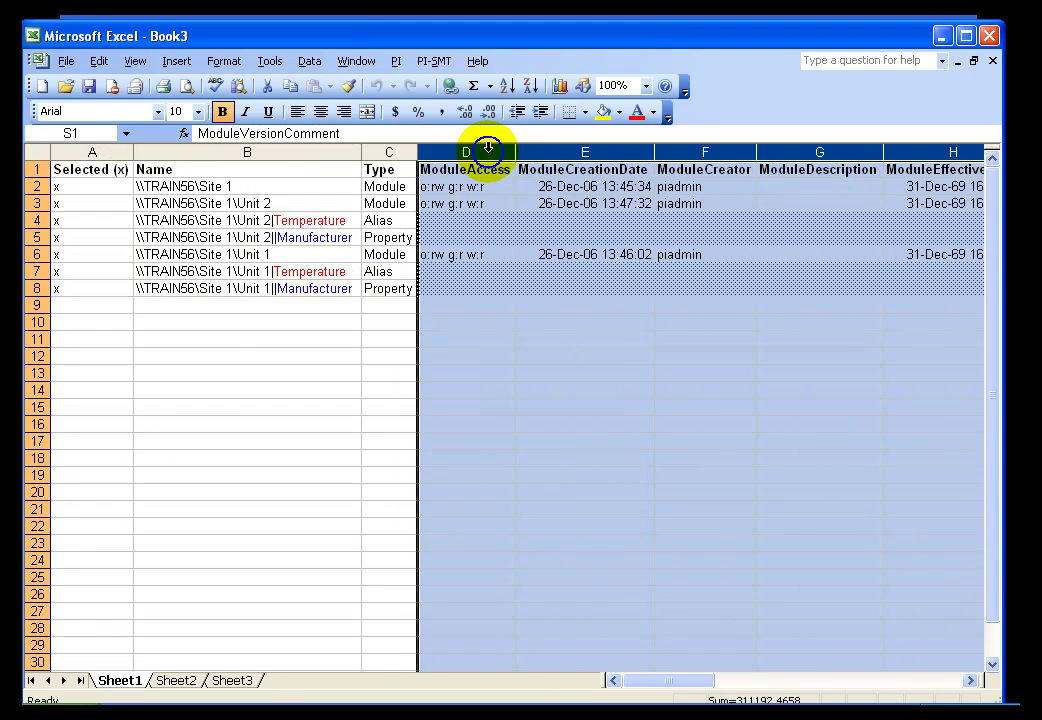
right_click(488, 148)
left_click(522, 281)
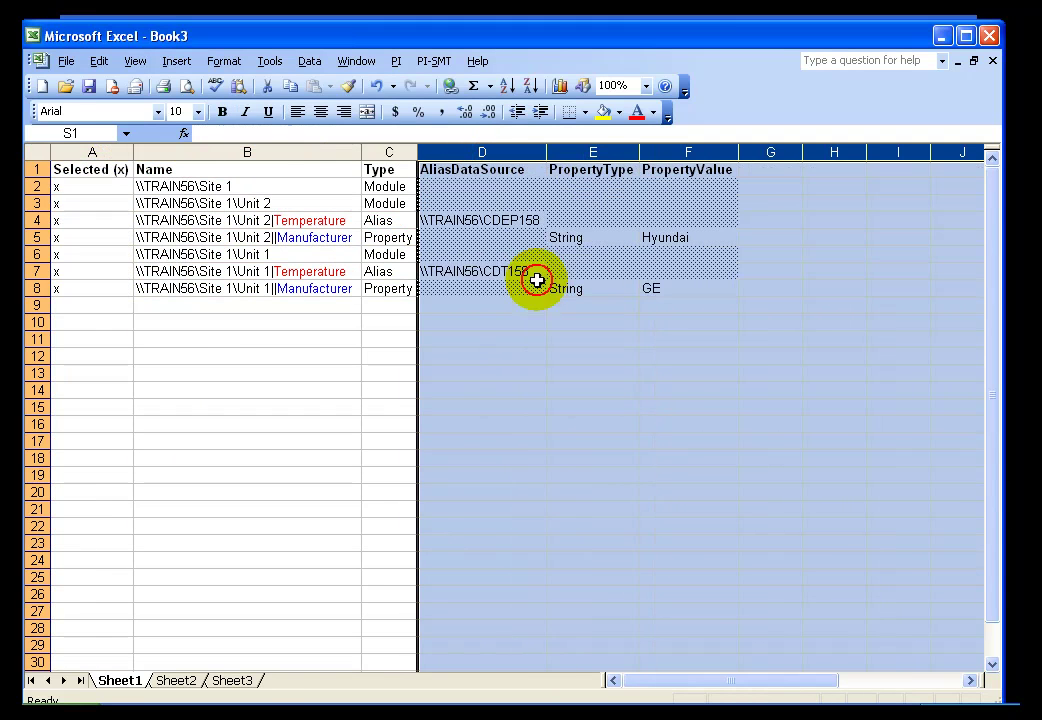
left_click(508, 167)
left_click(395, 152)
left_click(491, 152)
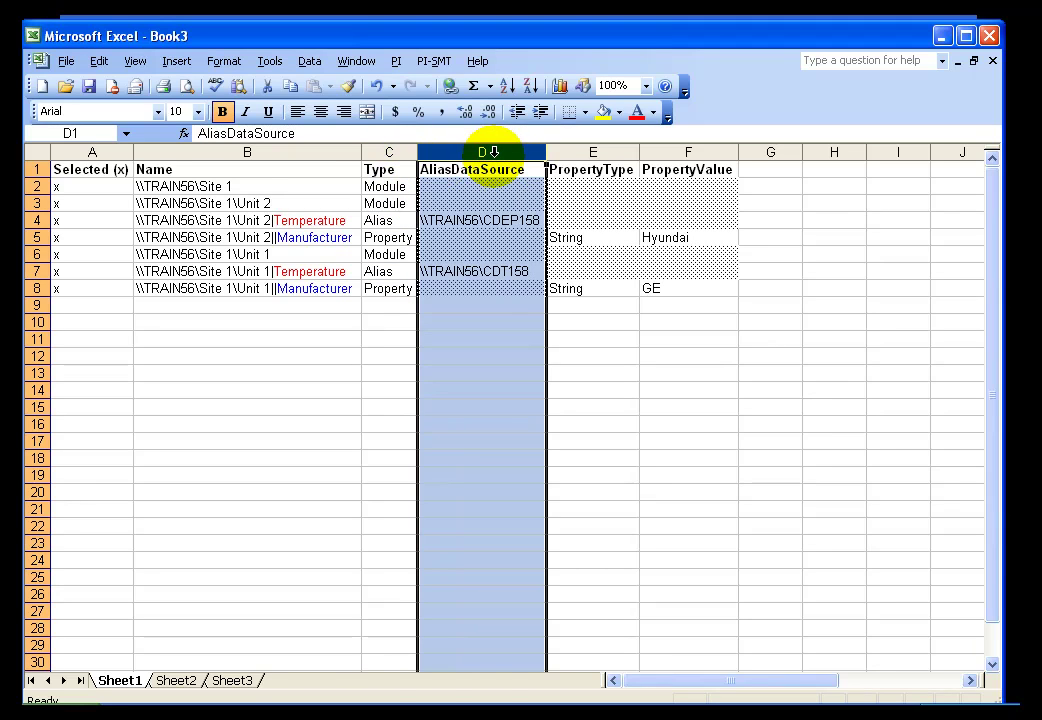
left_click(458, 338)
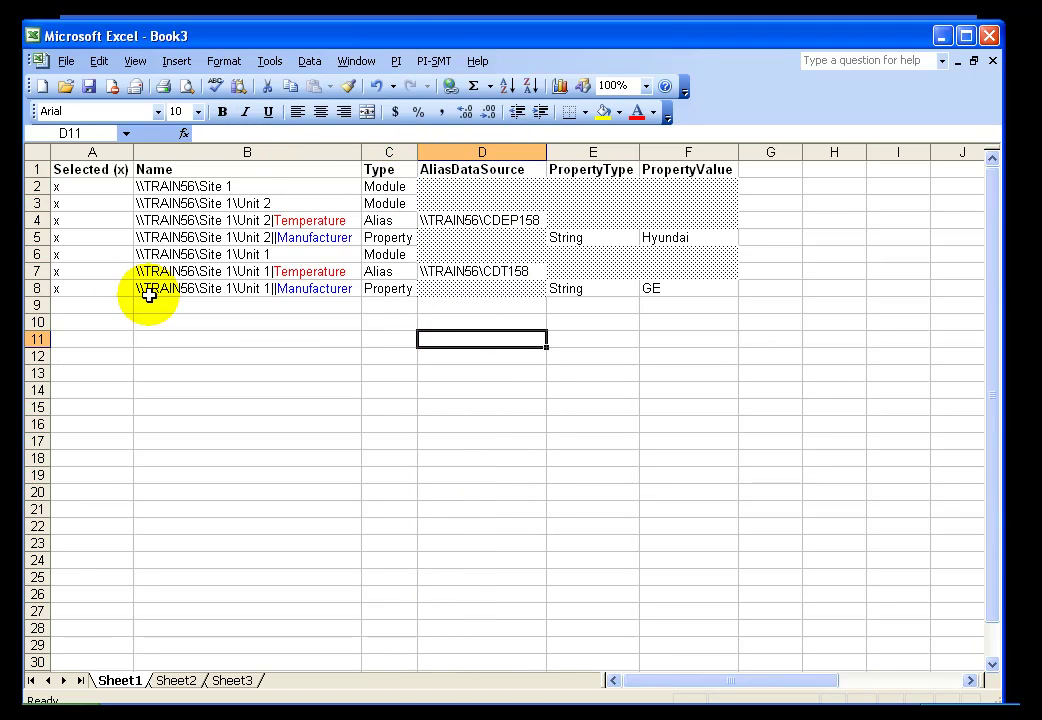
Step: Deselect all items, then mark x in cells A6, A7 and A8 for Unit 1
left_click(433, 61)
mouse_move(503, 90)
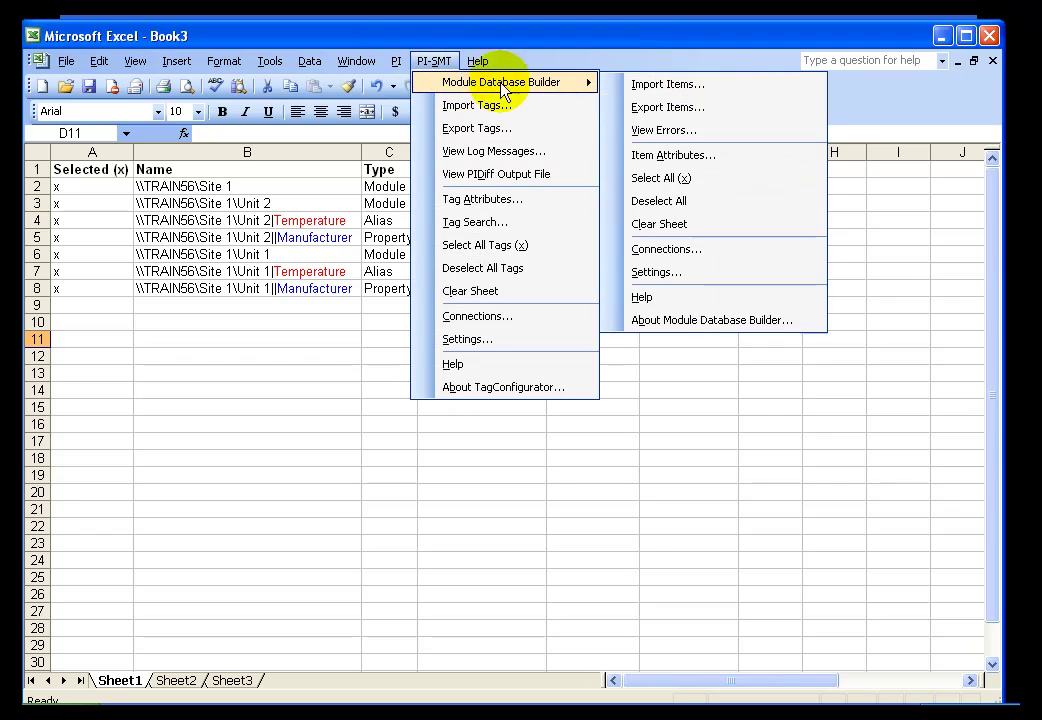
left_click(668, 201)
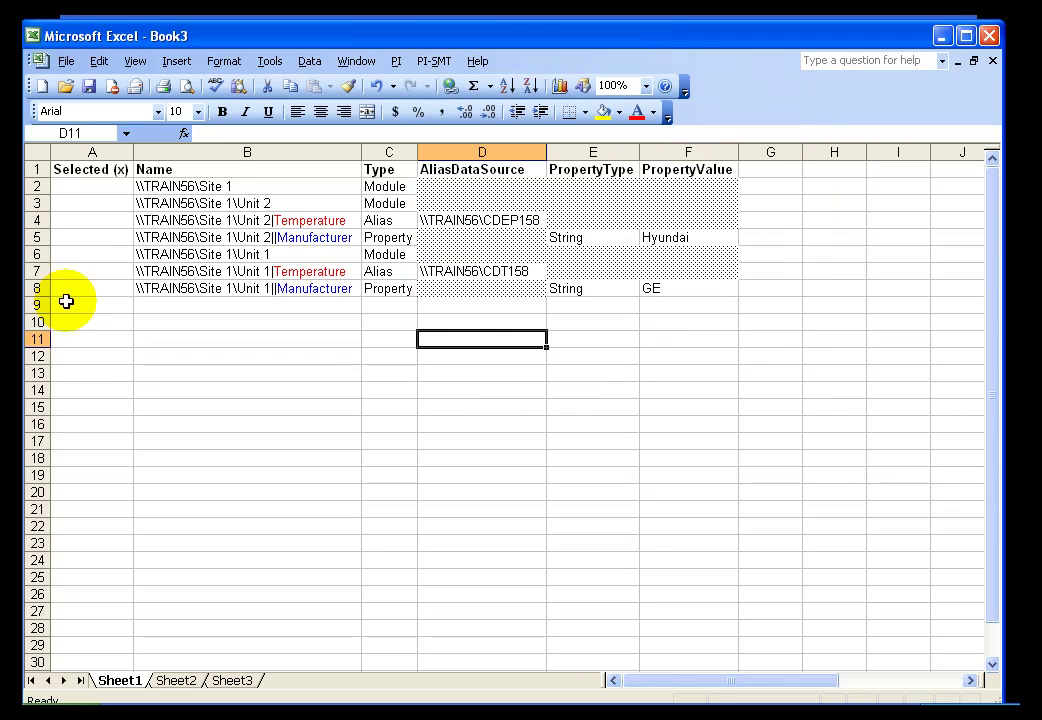
left_click(109, 255)
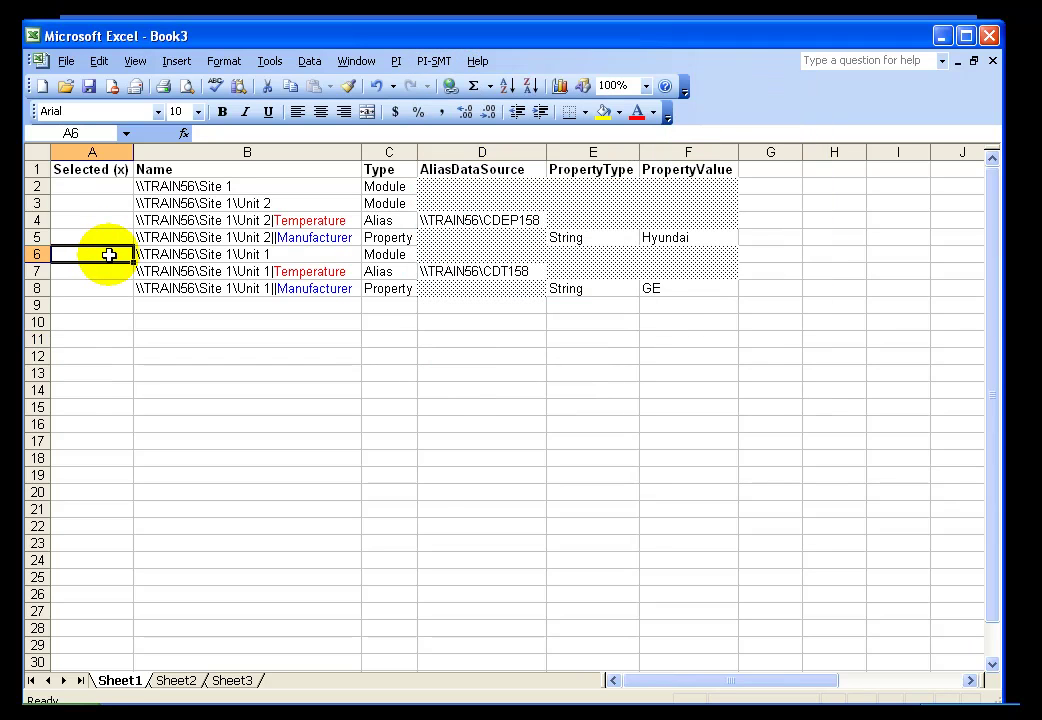
type("x")
key("Return")
type("x")
key("Return")
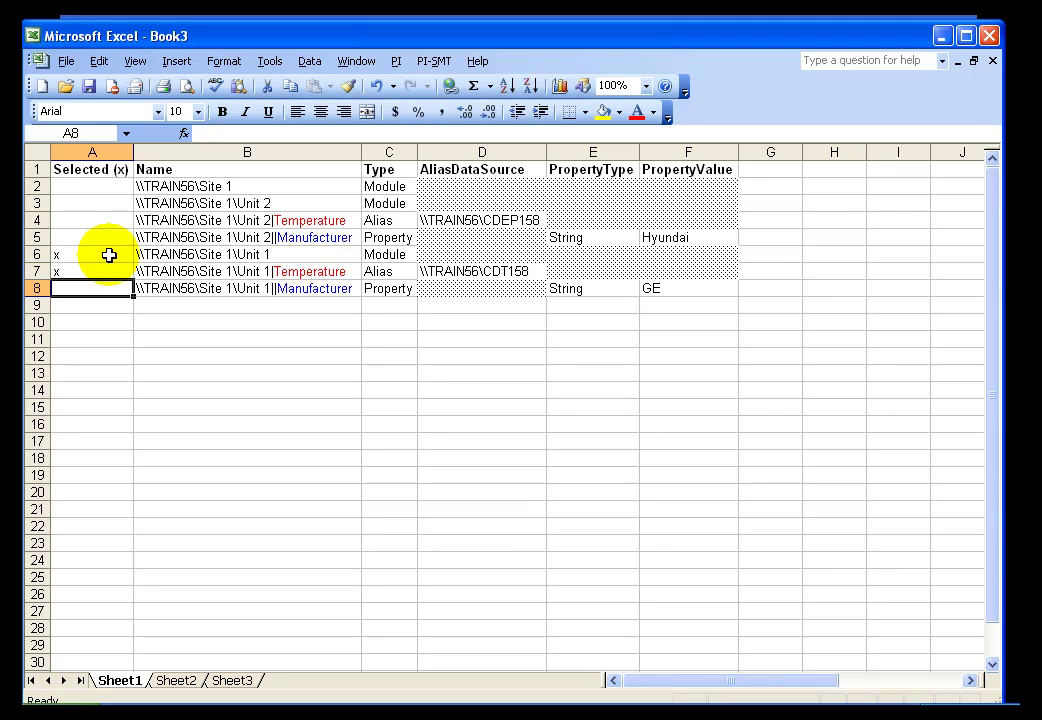
type("x")
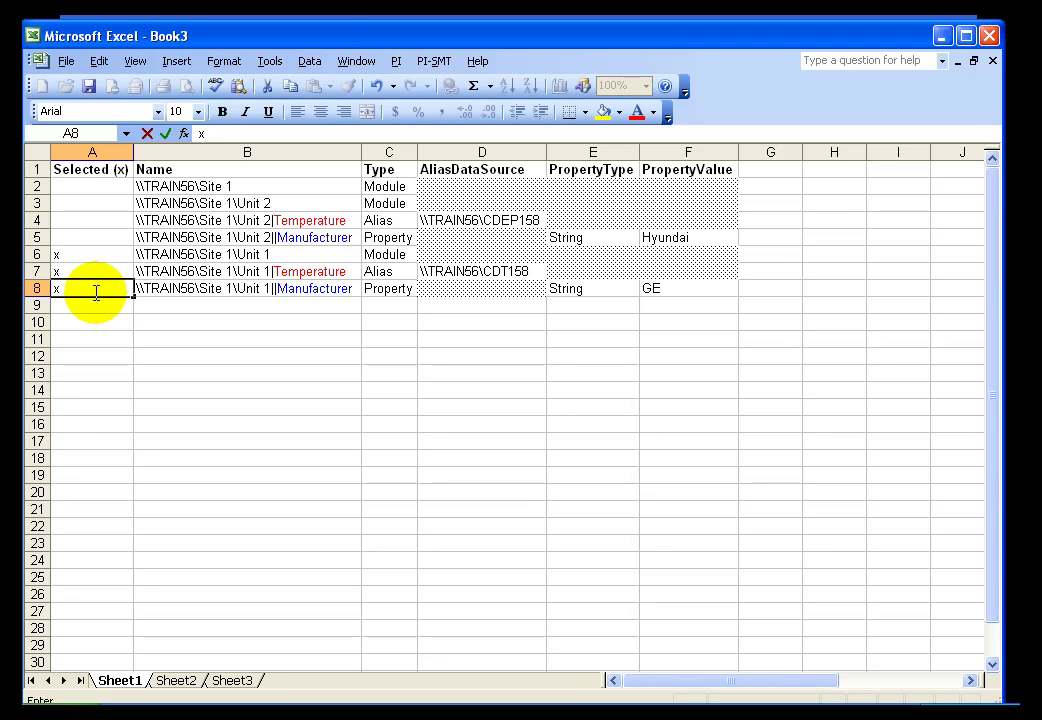
Step: Copy the three Unit 1 rows 6 to 8
left_click_drag(36, 254, 36, 288)
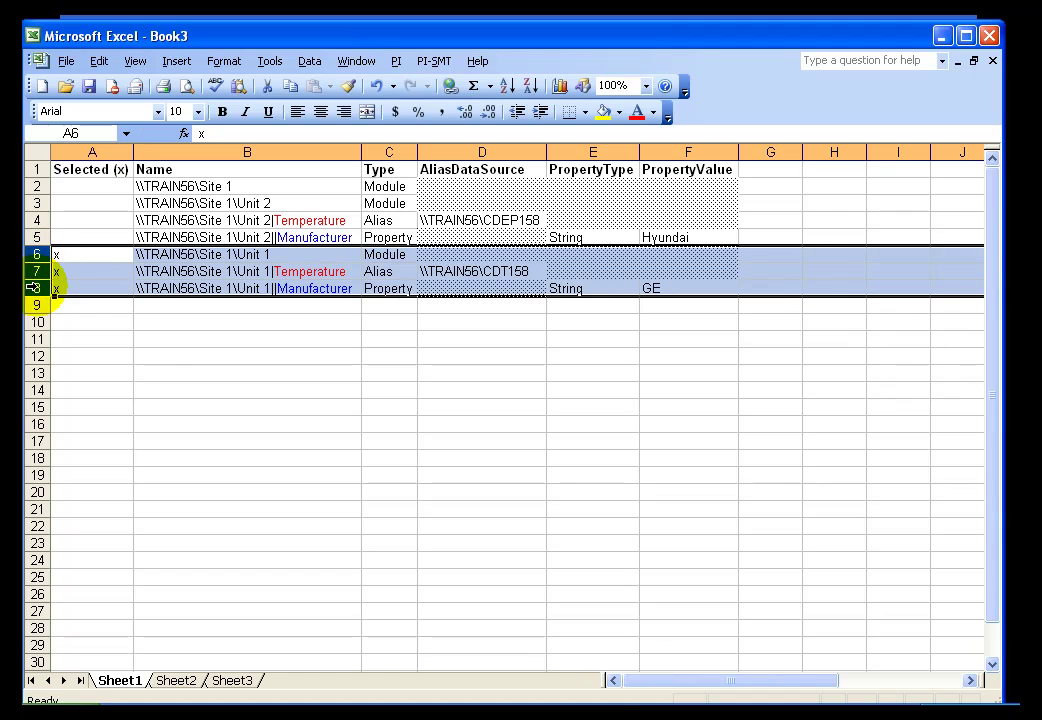
right_click(38, 290)
left_click(61, 335)
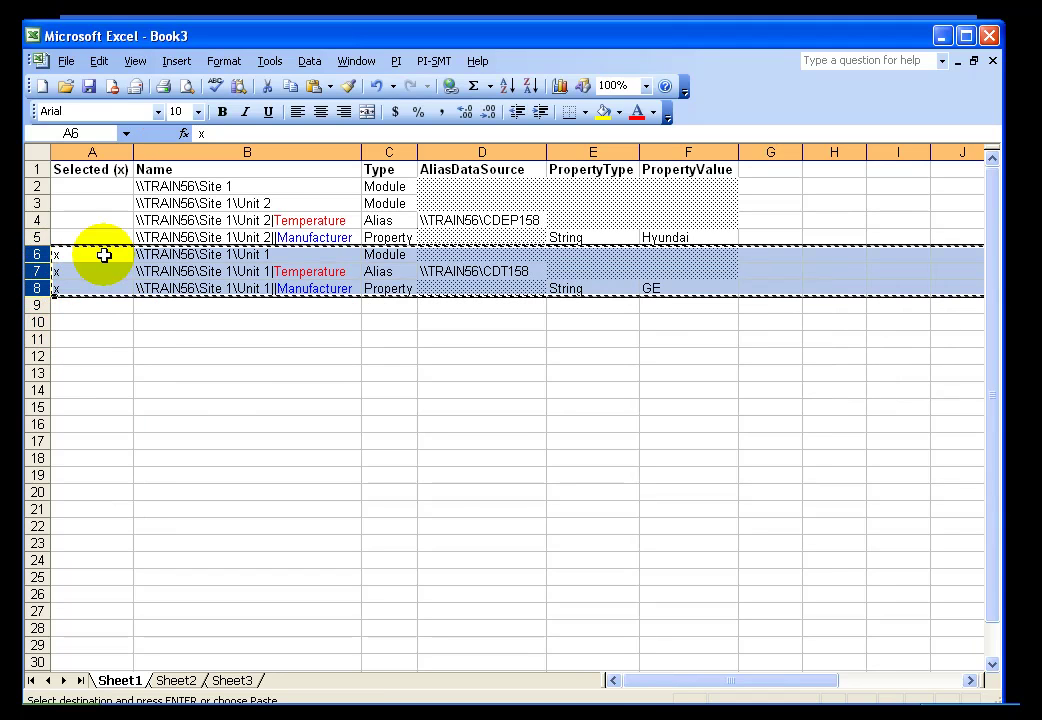
Step: Paste the copied Unit 1 rows at A9, end copy mode, and select the first names B6:B8
left_click(81, 305)
right_click(81, 305)
left_click(95, 365)
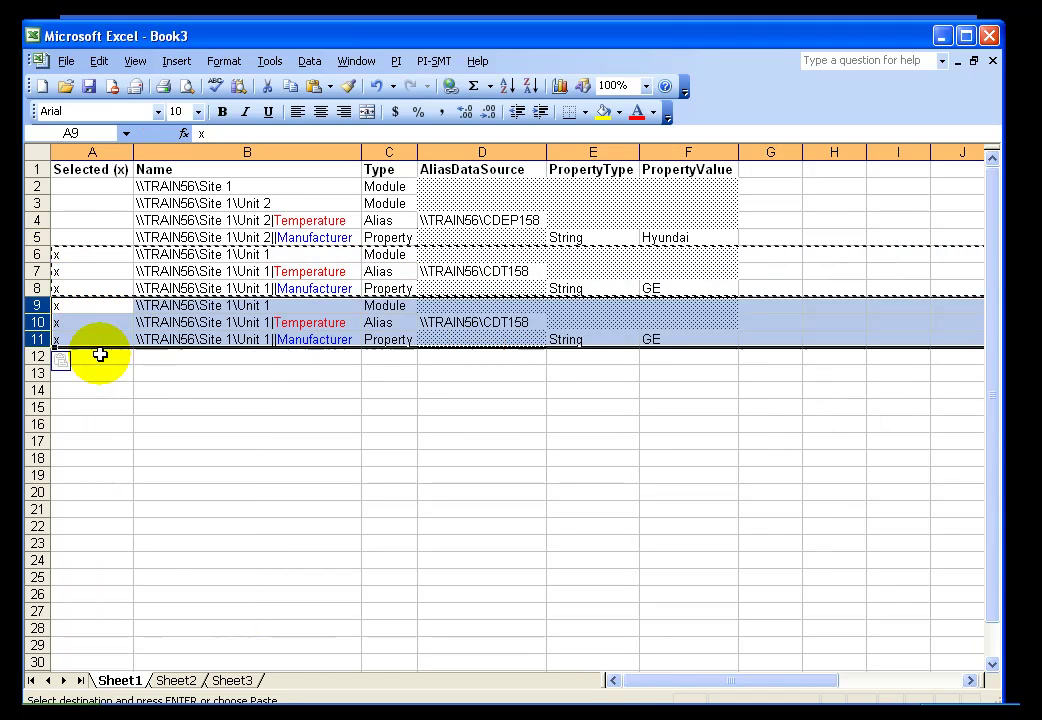
left_click(226, 392)
key("Escape")
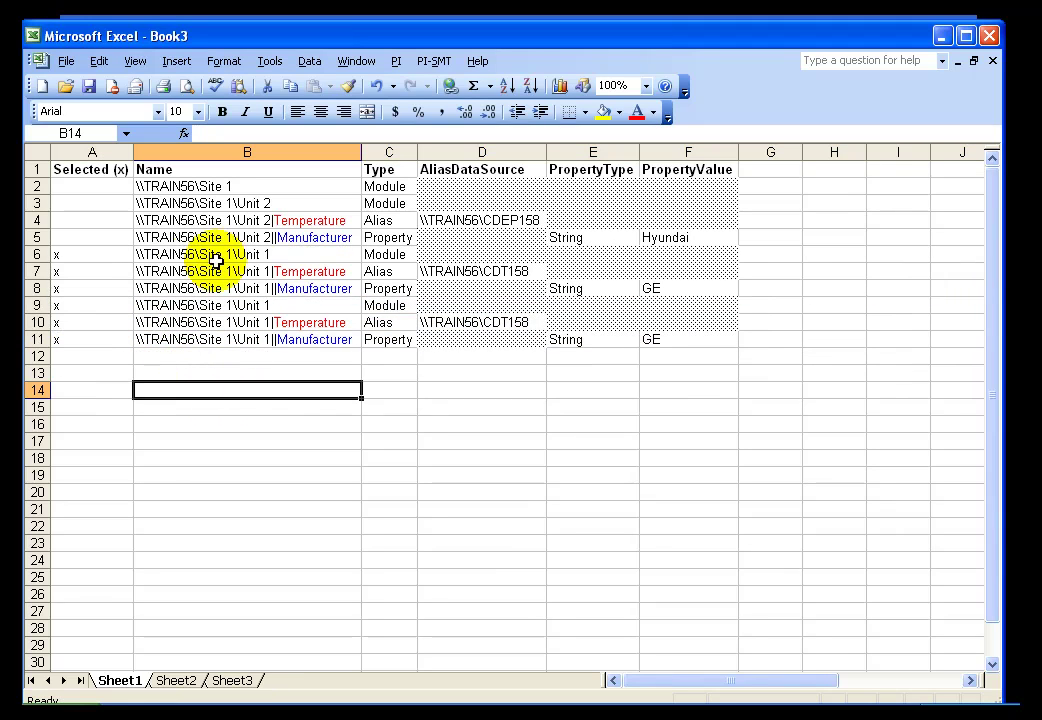
left_click_drag(190, 254, 201, 339)
left_click_drag(226, 254, 228, 288)
Step: Replace 'Unit 1' with 'Unit 3' in B6:B8, making 3 replacements
key("ctrl+h")
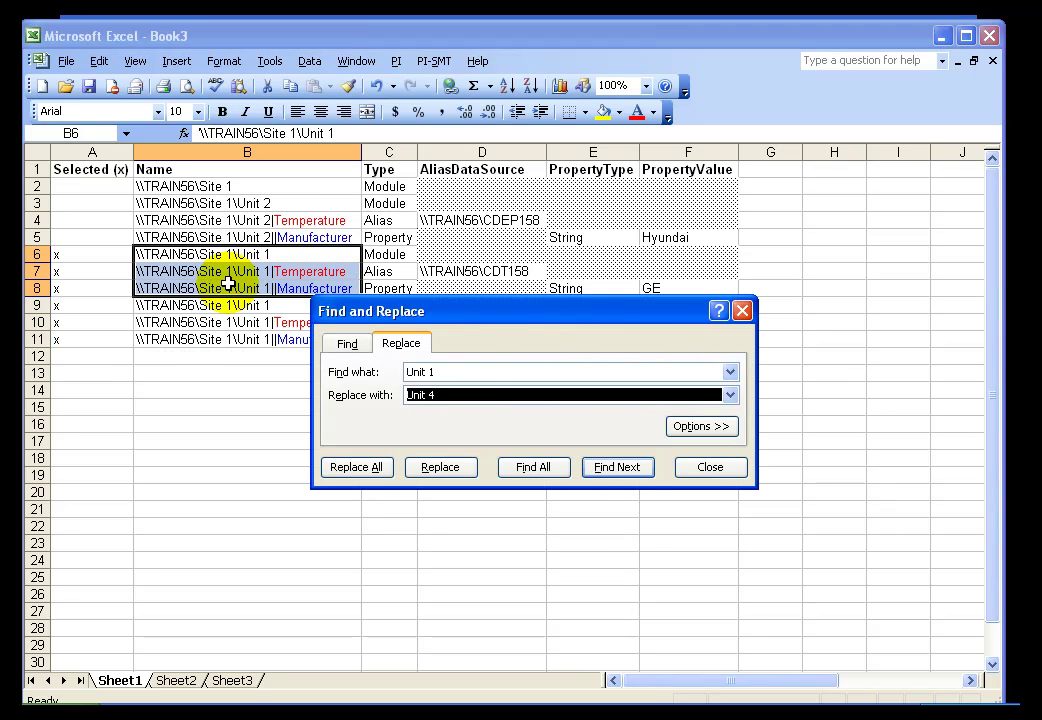
left_click(442, 395)
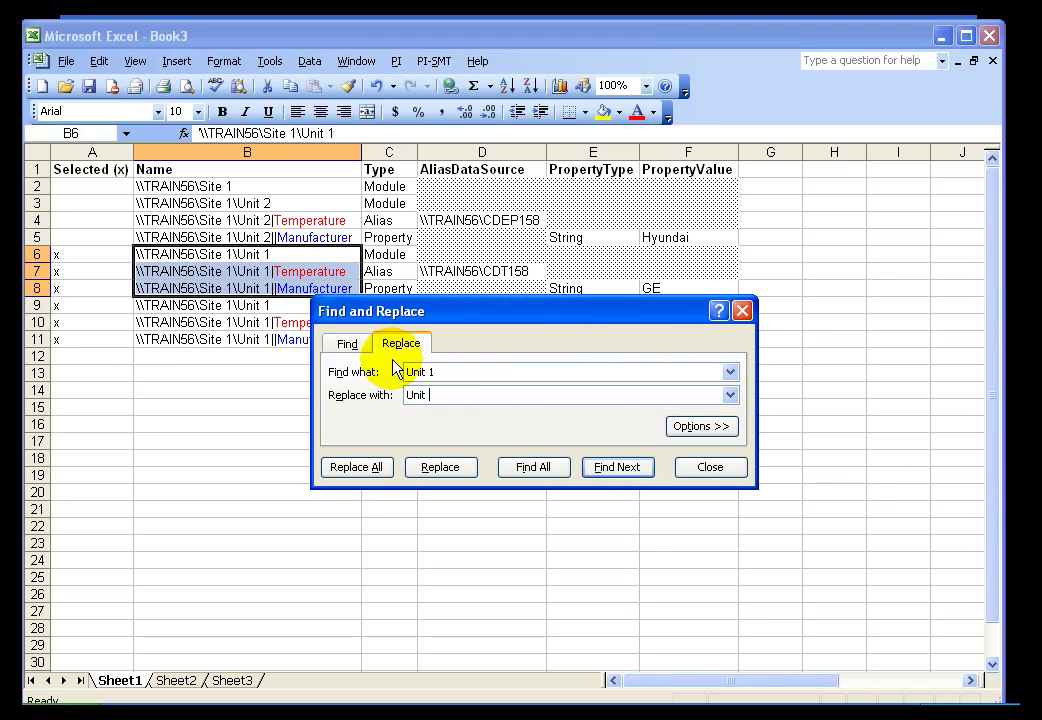
type("3")
left_click(350, 468)
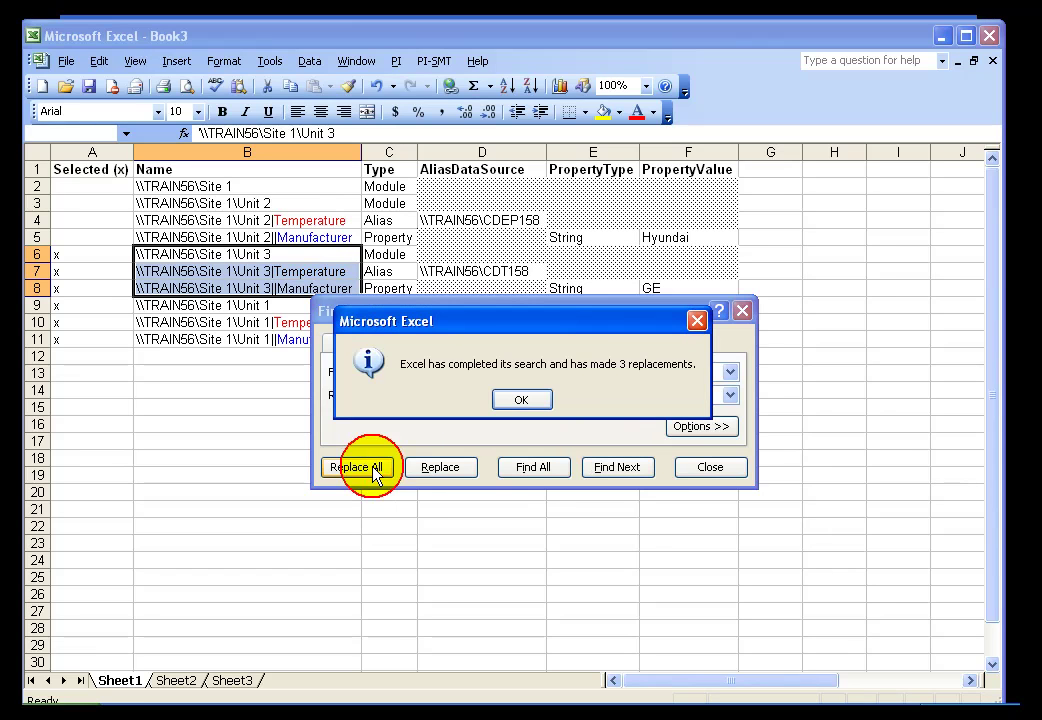
left_click(548, 406)
left_click(676, 462)
Step: Select the names in B9:B11 and change them to Unit 4 with Replace All, making 3 replacements
left_click(244, 306)
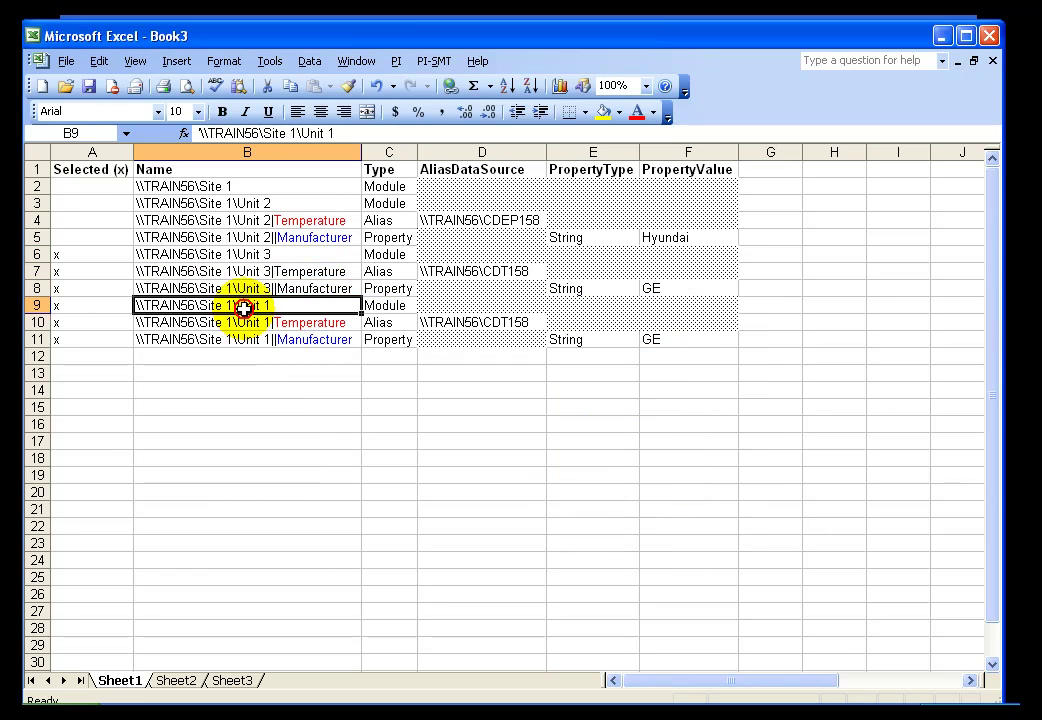
left_click_drag(244, 306, 242, 336)
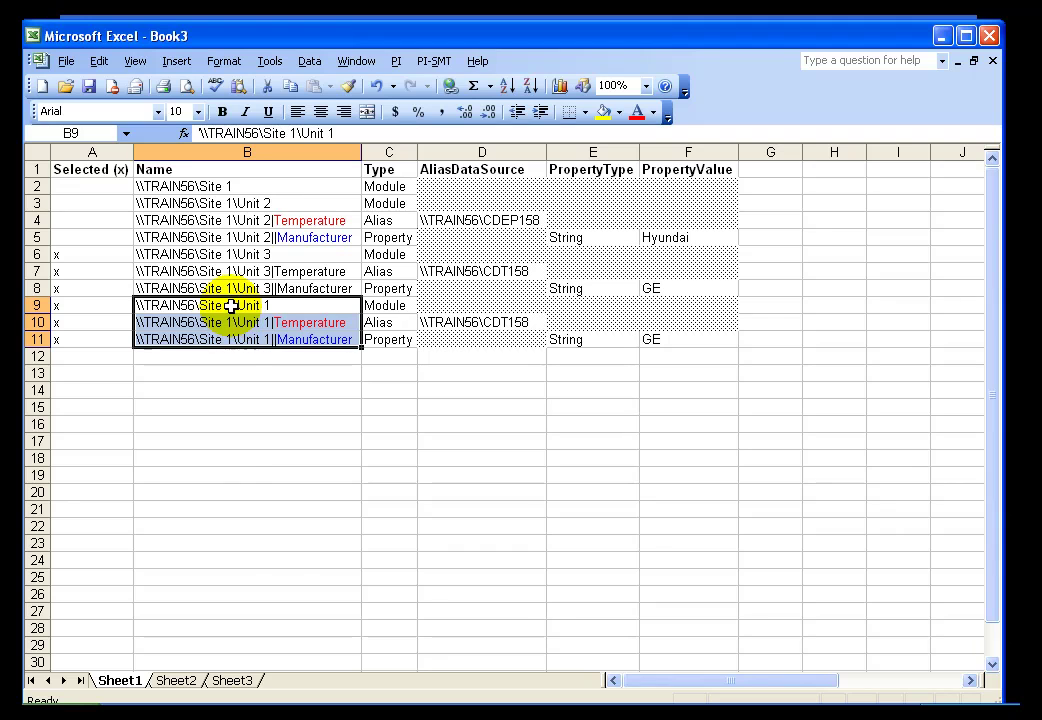
right_click(231, 306)
left_click(231, 306)
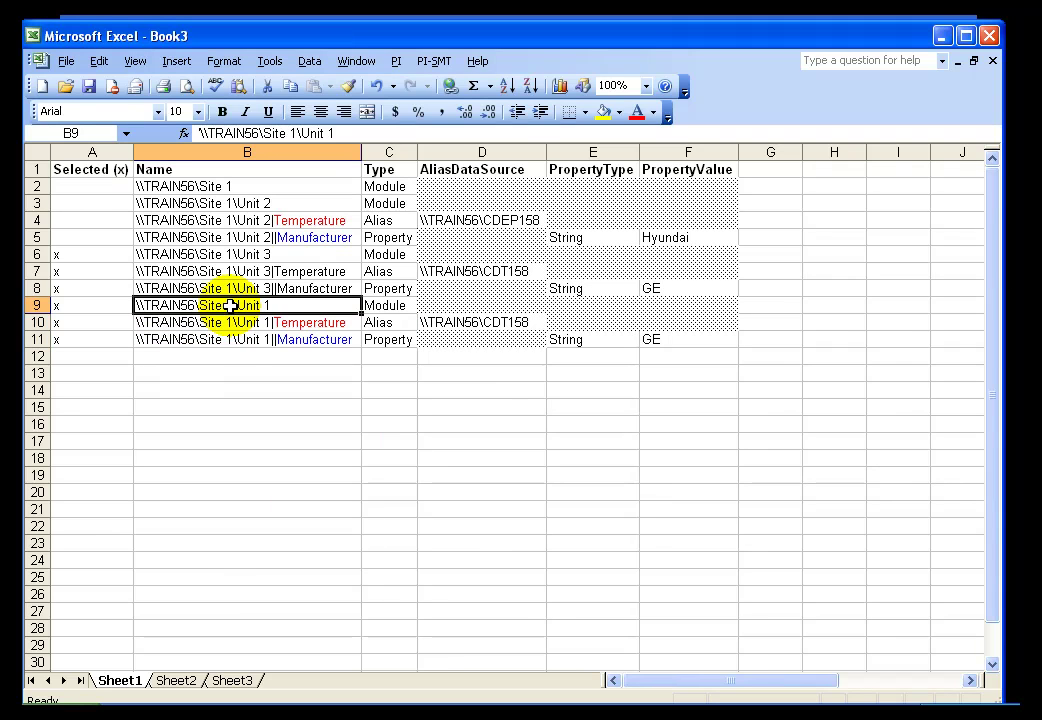
left_click_drag(231, 306, 228, 340)
key("ctrl+h")
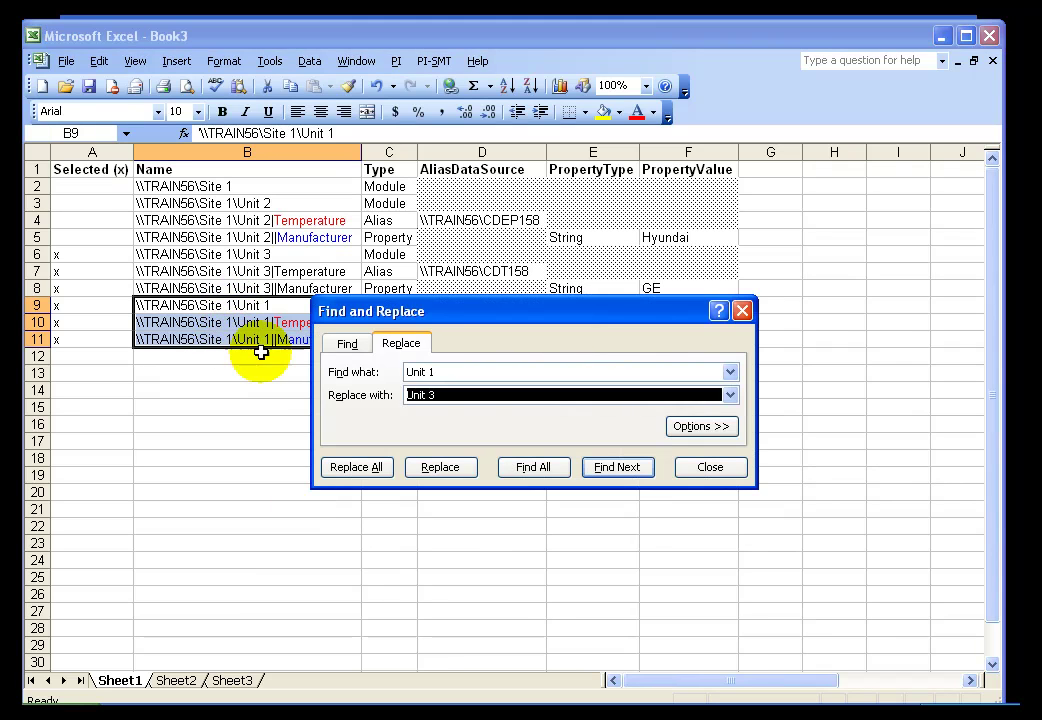
left_click(432, 395)
key("BackSpace")
type("4")
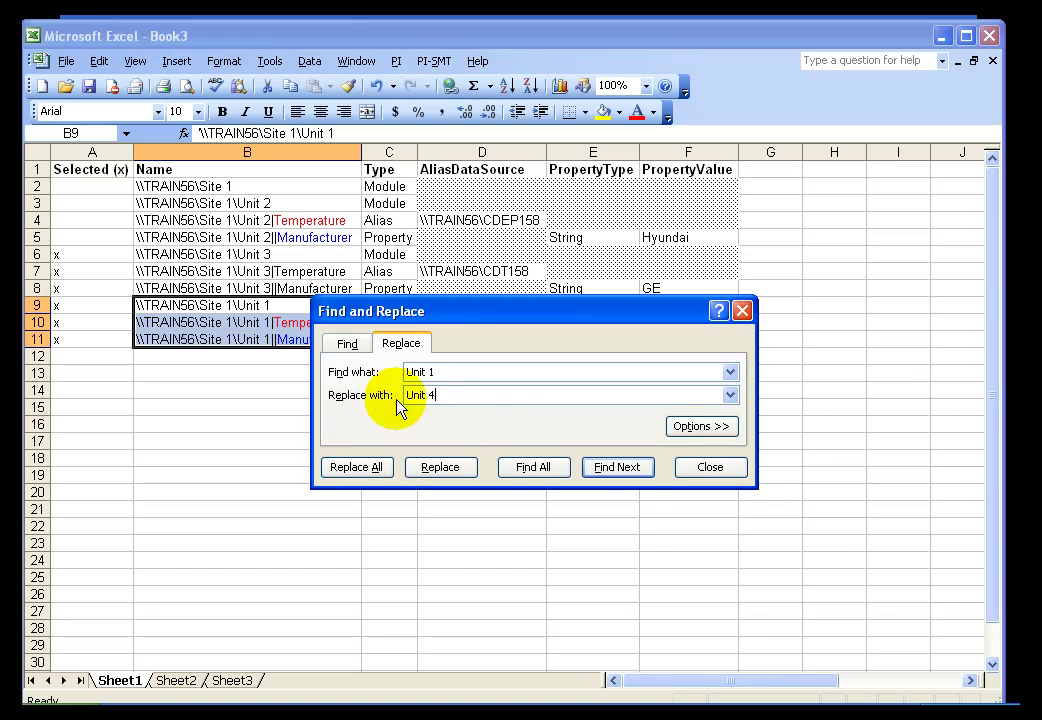
left_click(370, 467)
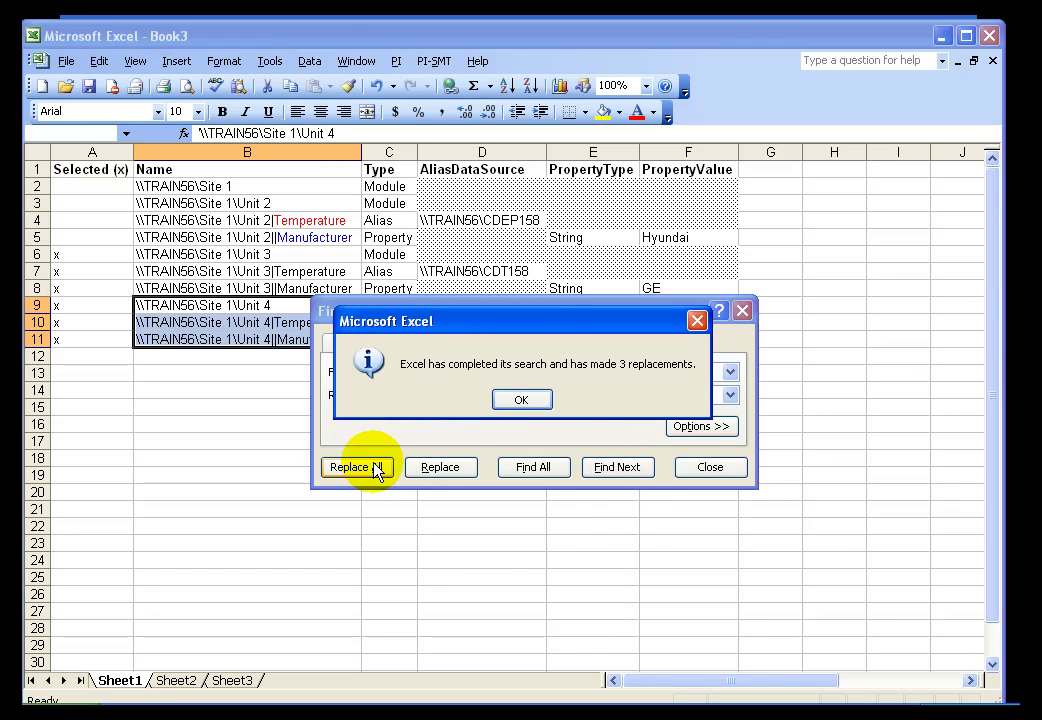
left_click(521, 399)
left_click(722, 470)
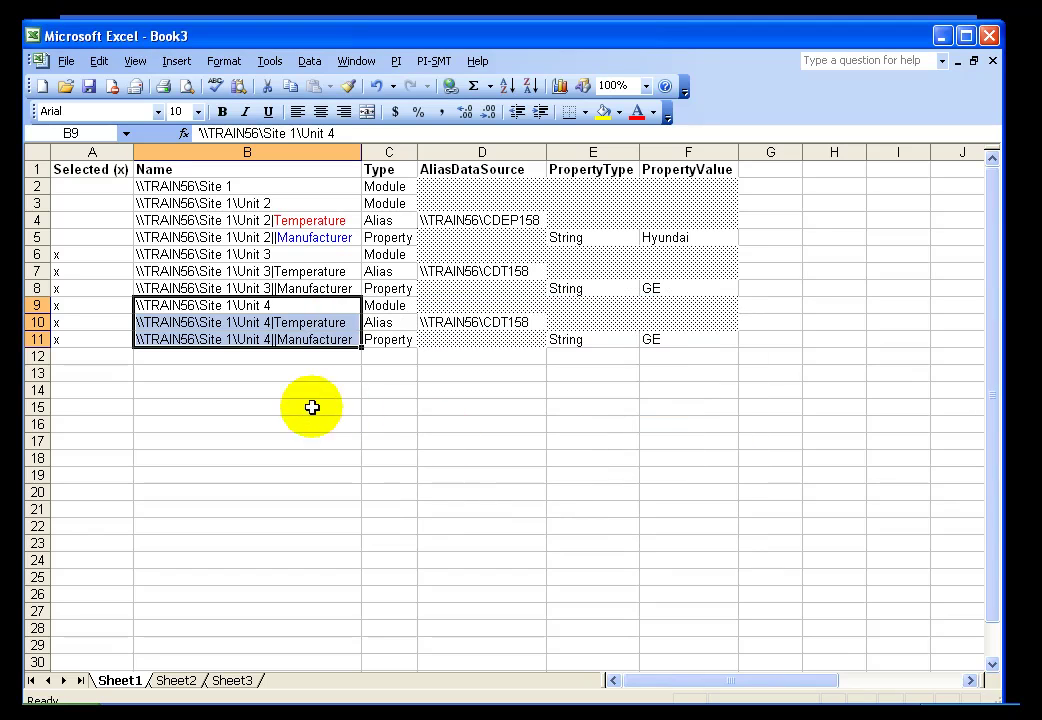
left_click(279, 392)
left_click_drag(235, 256, 244, 285)
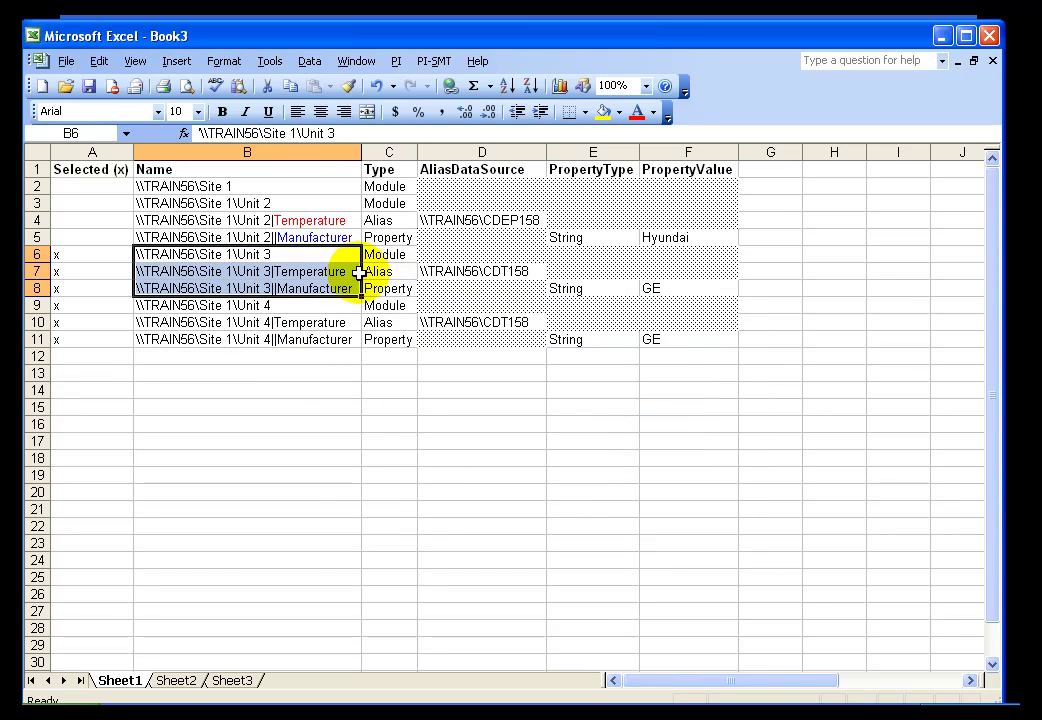
left_click_drag(352, 272, 650, 288)
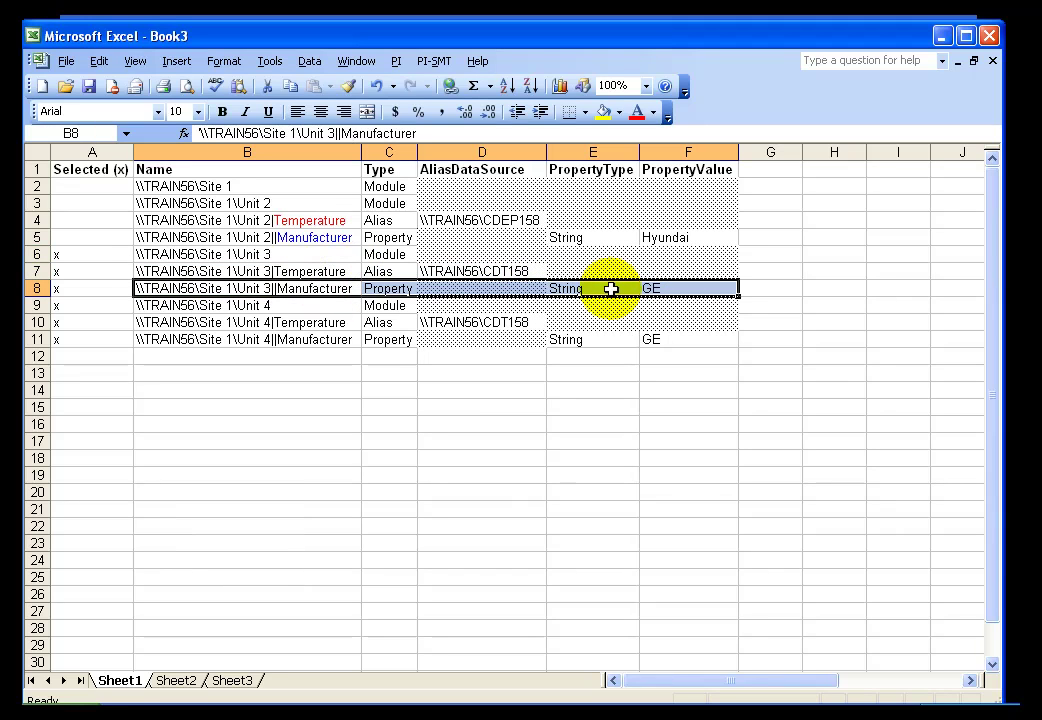
left_click_drag(228, 323, 480, 322)
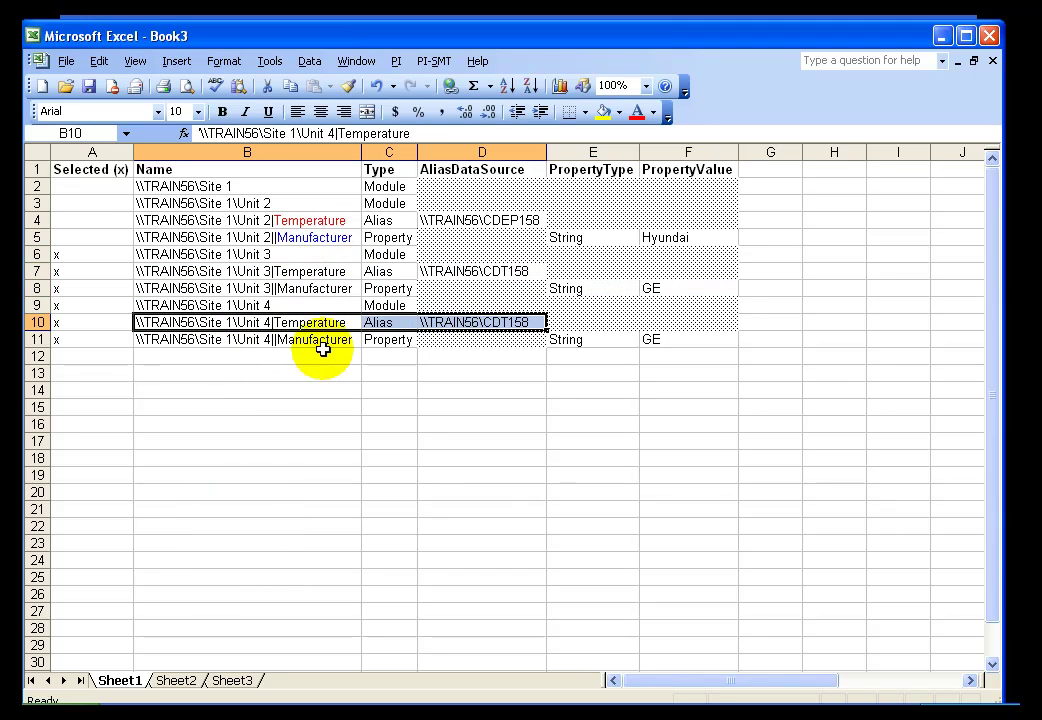
left_click_drag(274, 344, 660, 344)
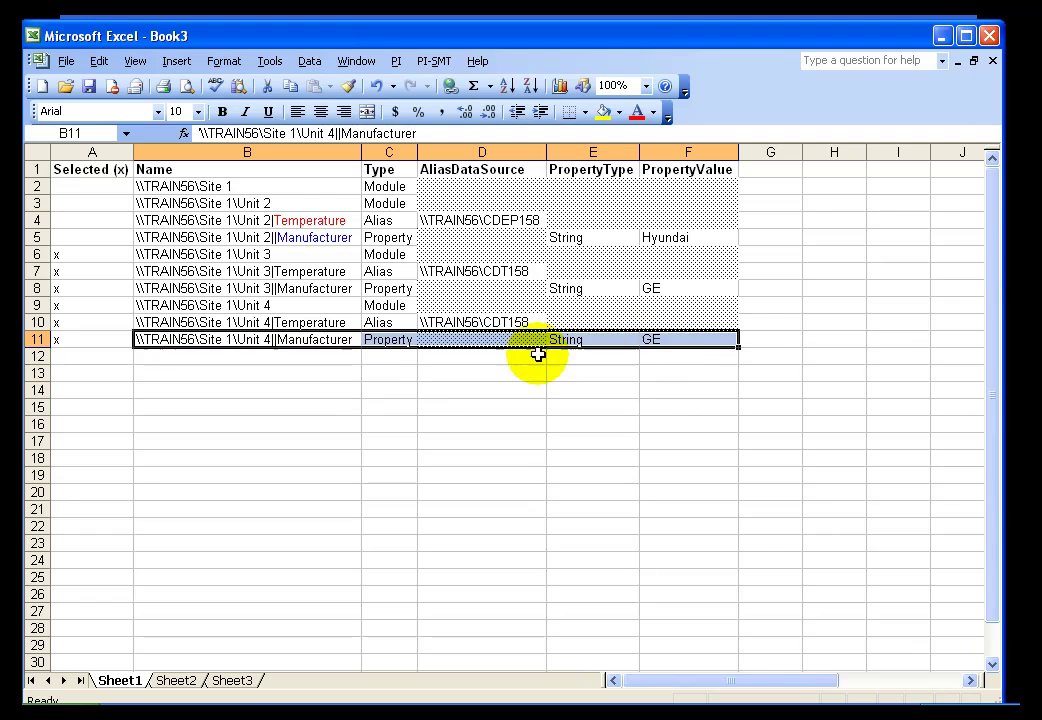
left_click(516, 373)
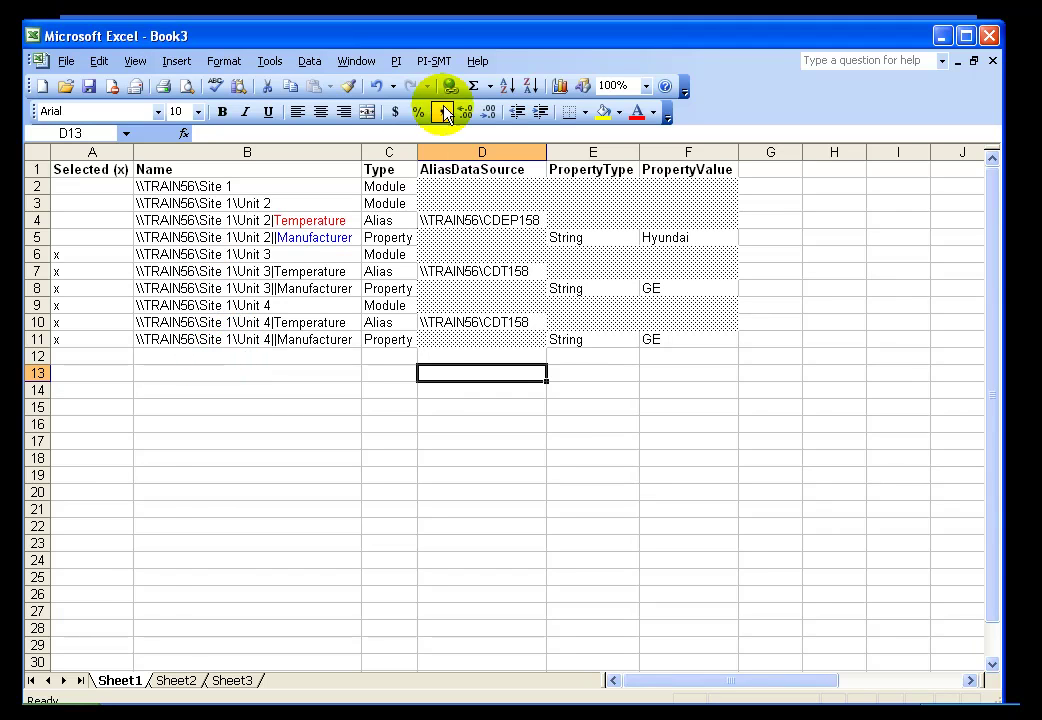
Step: Export the marked Unit 3 and Unit 4 rows with Module Database Builder in 'Create or Edit' mode
left_click(436, 61)
left_click(443, 84)
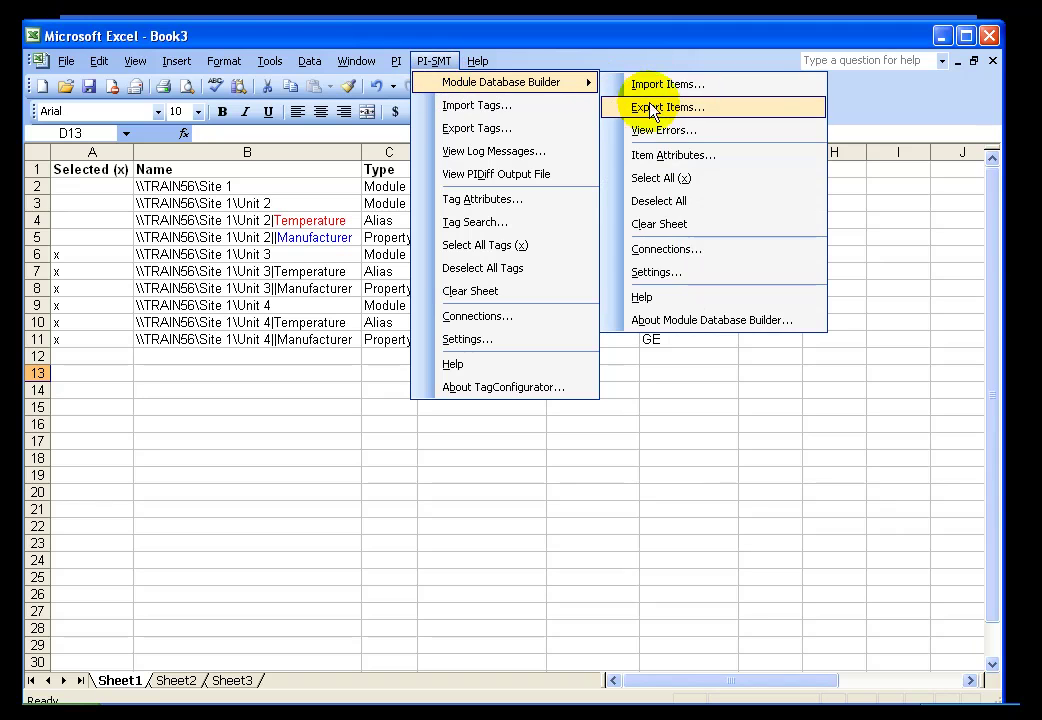
left_click(651, 108)
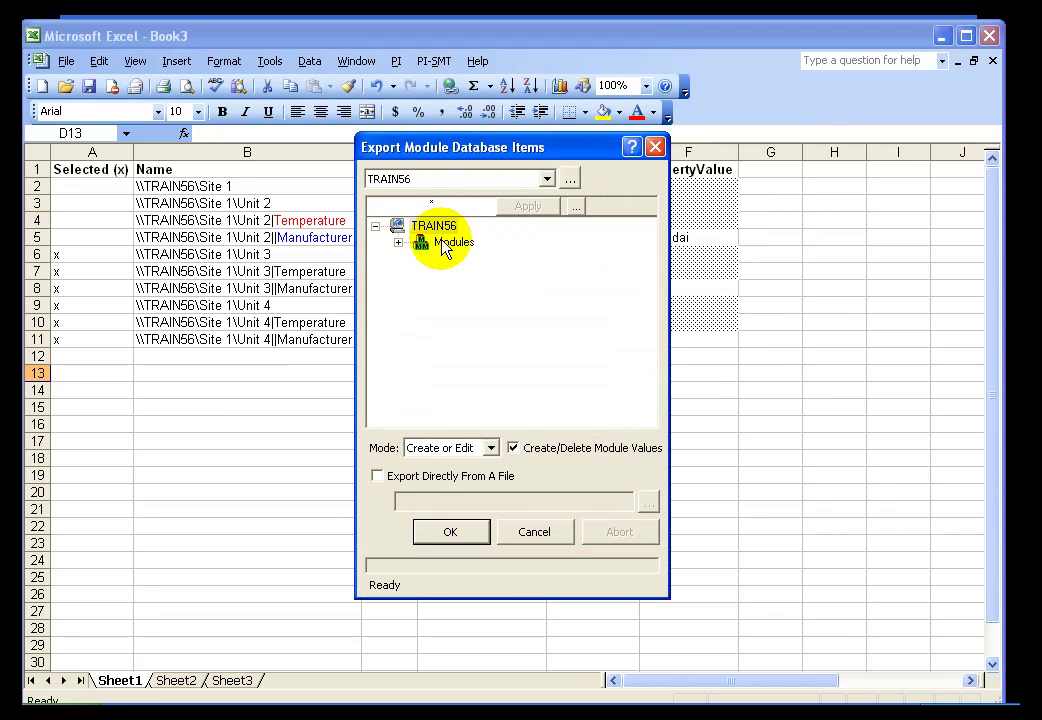
left_click(489, 448)
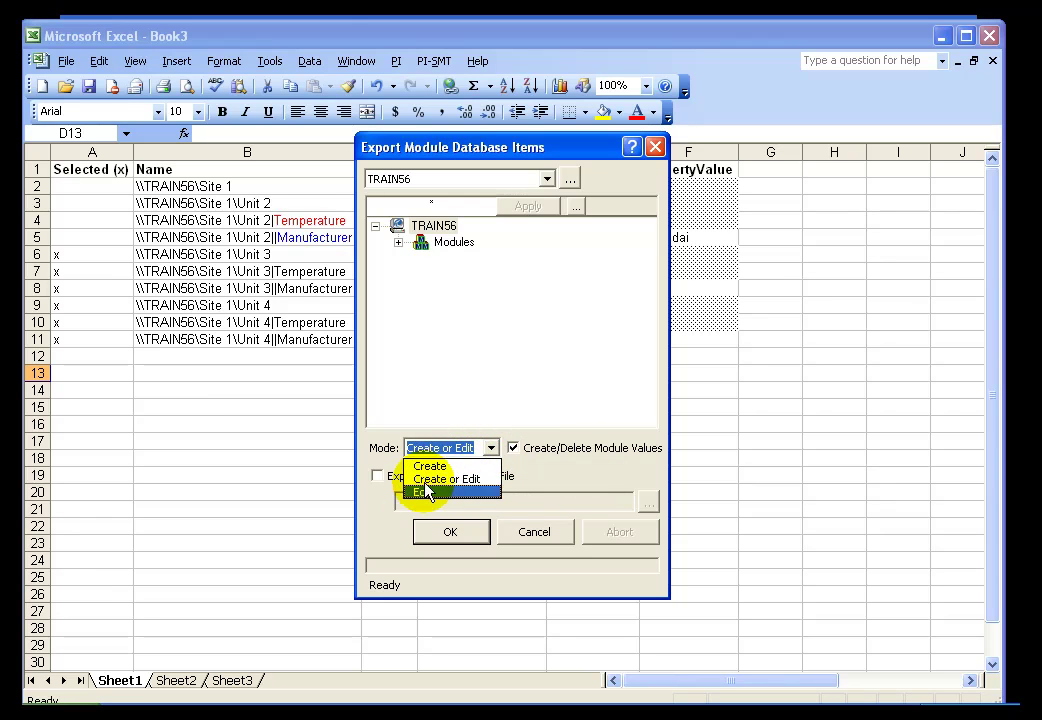
left_click(440, 479)
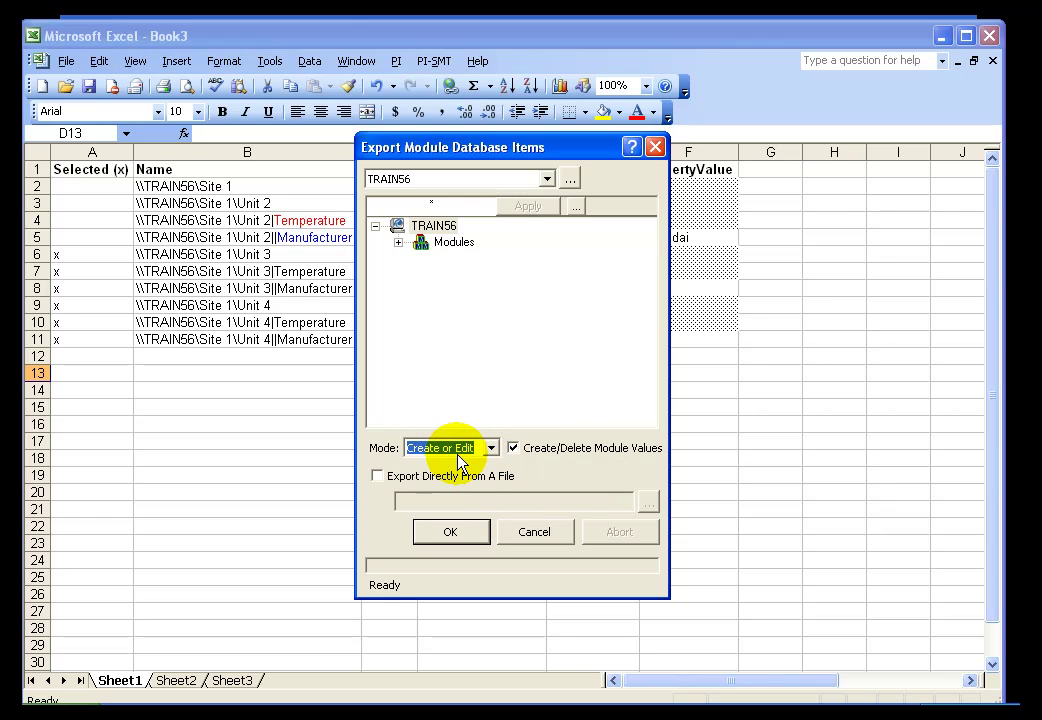
left_click(455, 538)
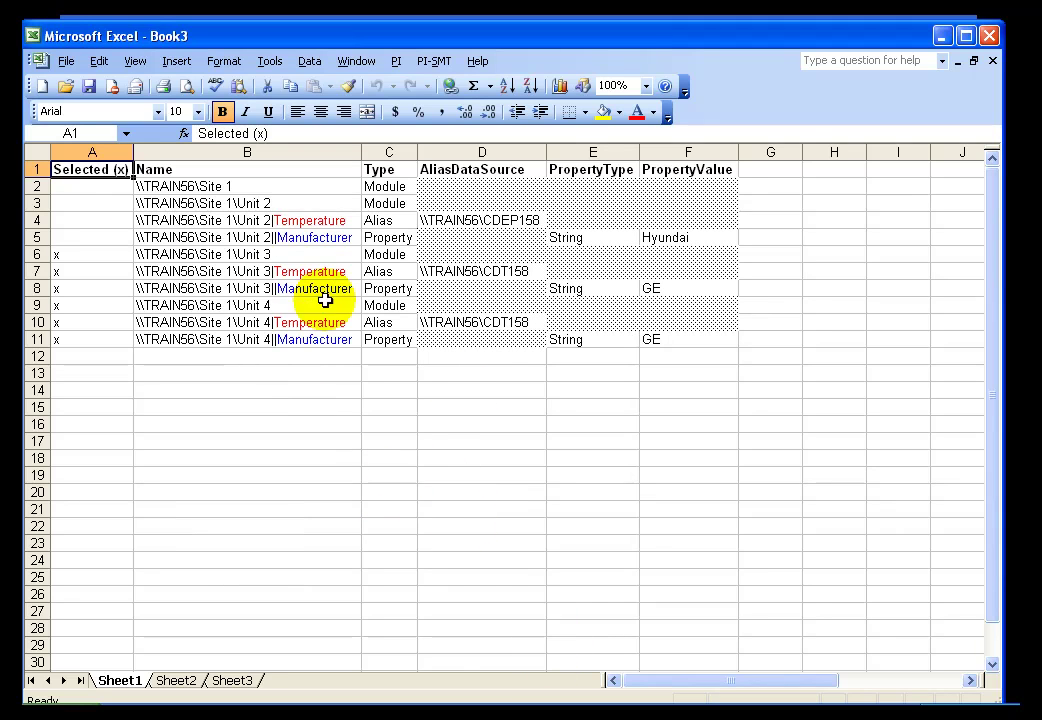
Step: In PI SMT, refresh Modules and expand TRAIN56 > Site 1 > Unit 3 to show its aliases and properties
key("alt+Tab")
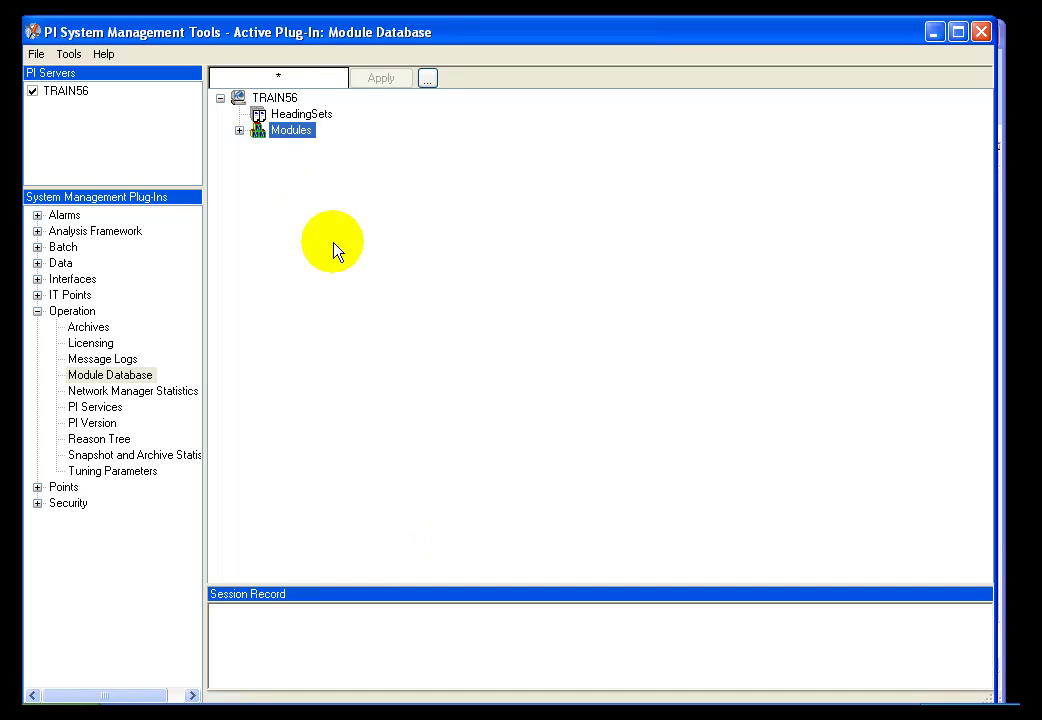
right_click(335, 248)
left_click(352, 263)
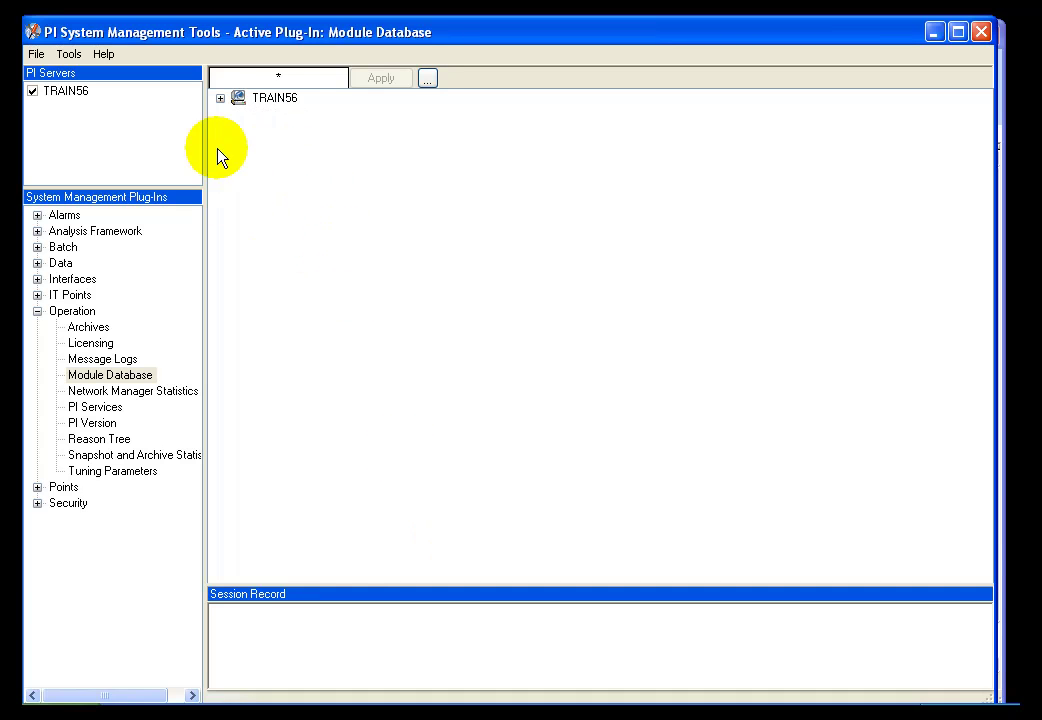
left_click(220, 98)
left_click(240, 131)
left_click(258, 178)
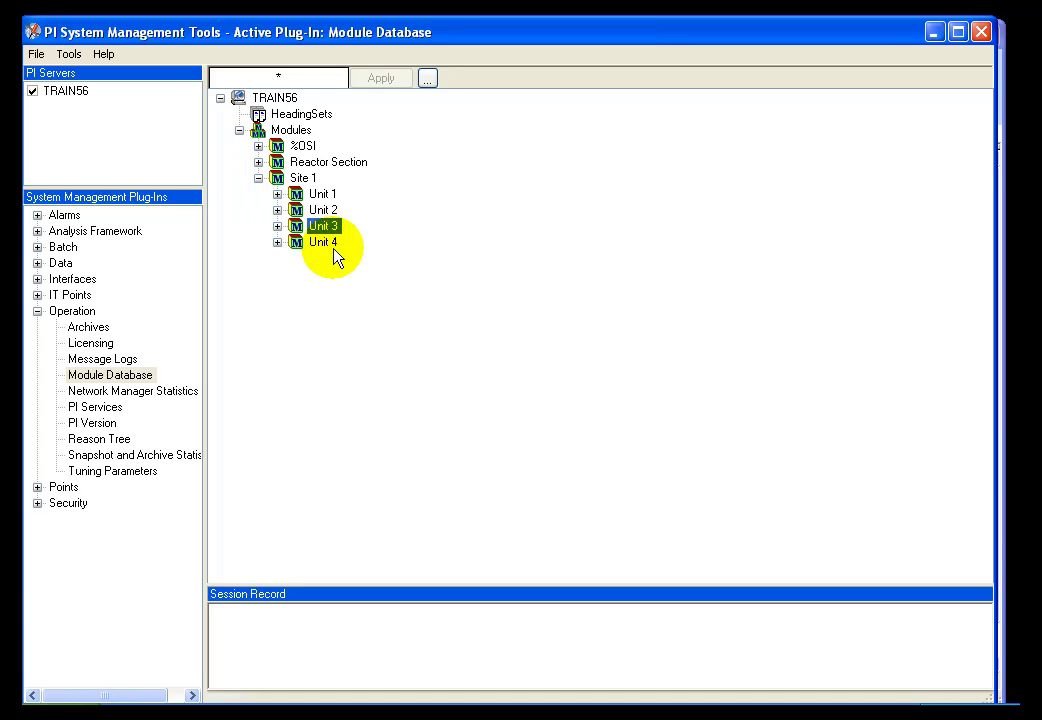
left_click(277, 226)
left_click(296, 242)
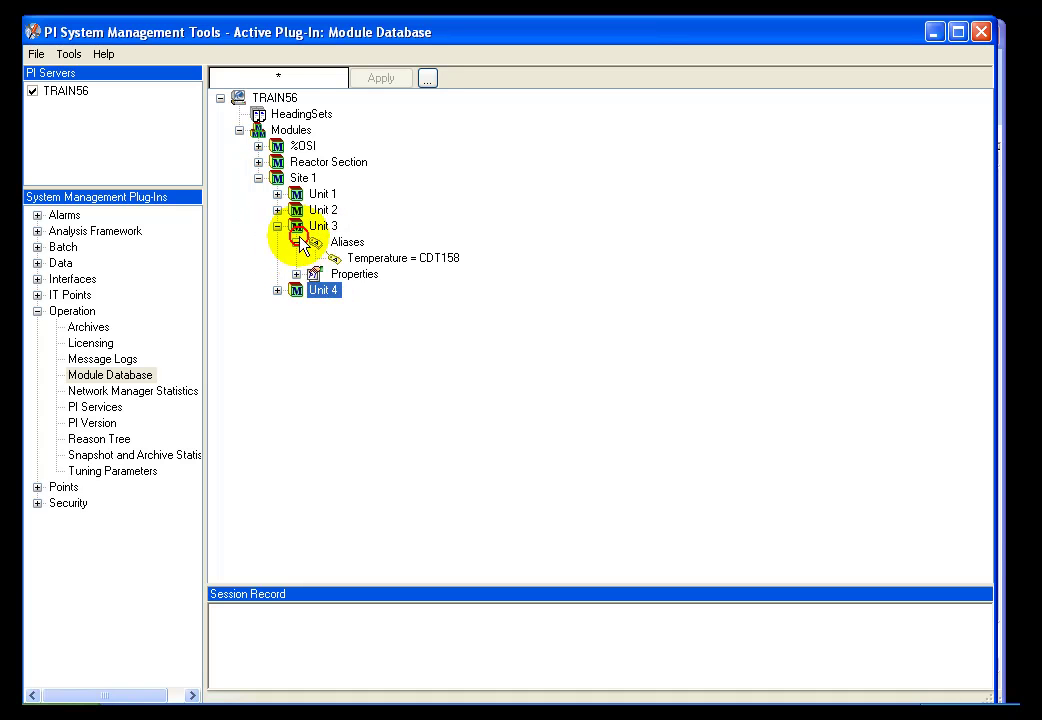
left_click(296, 274)
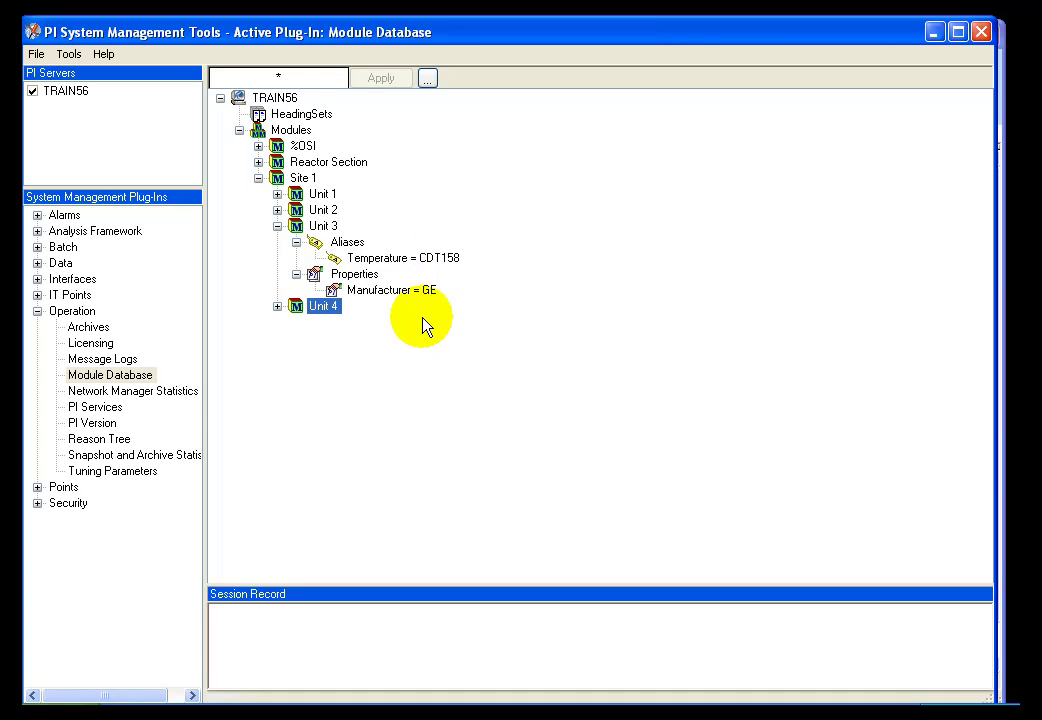
Step: In Excel, check the alias data sources and Manufacturer values for Unit 3 and Unit 4
key("alt+Tab")
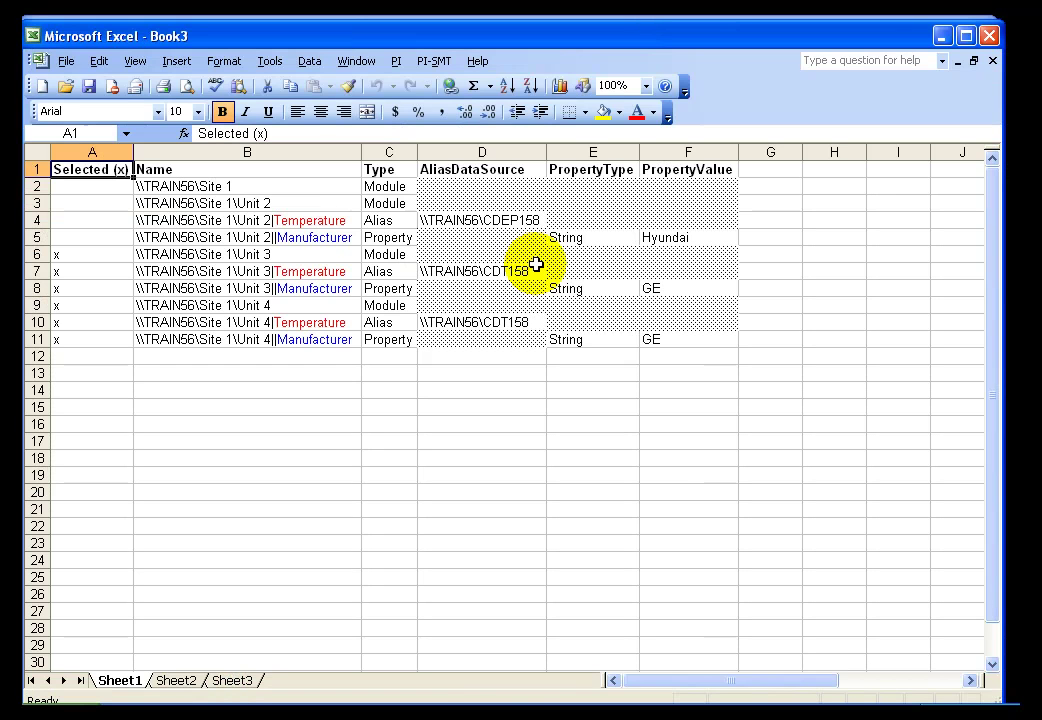
left_click(516, 272)
left_click(540, 322)
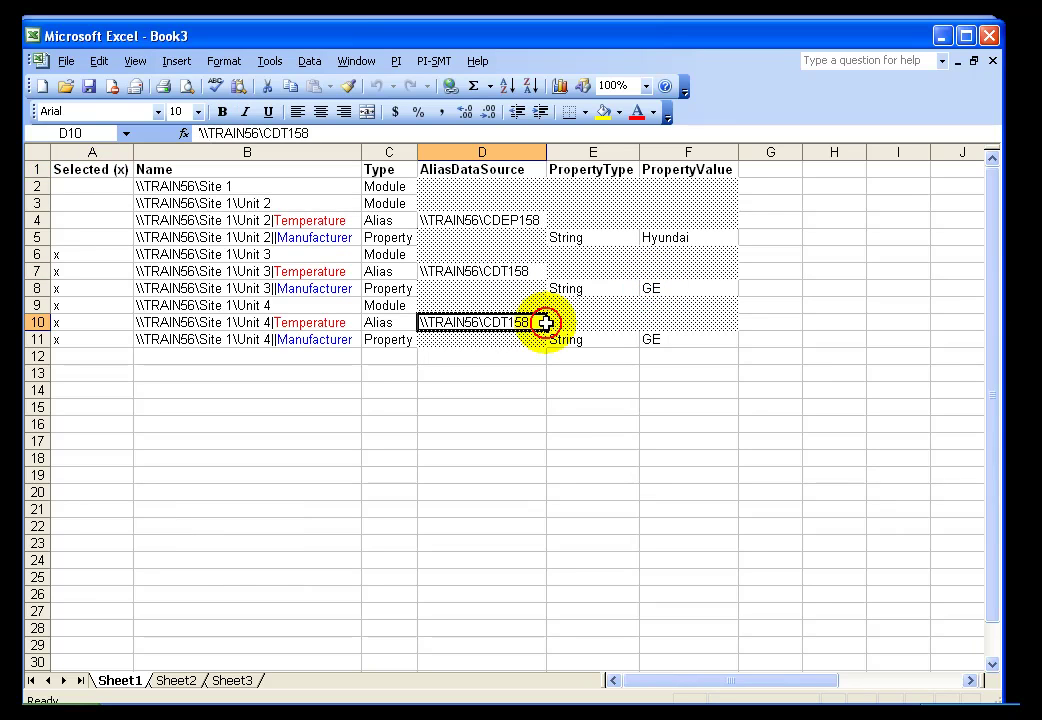
left_click(670, 288)
left_click(677, 339)
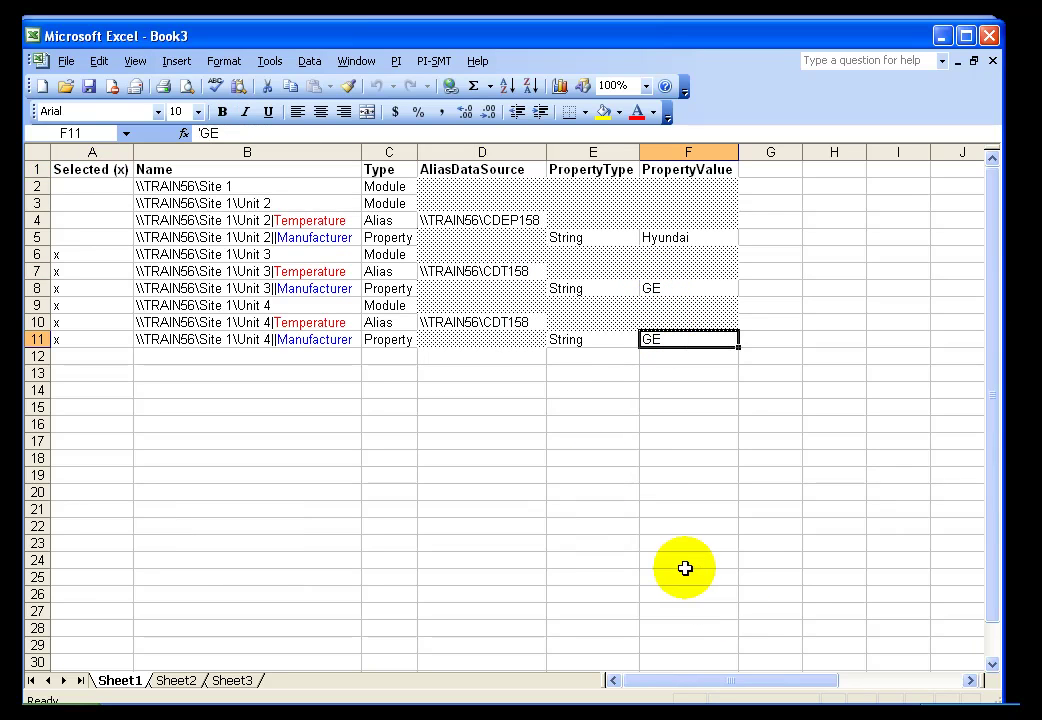
Step: View the attributes of Unit 3's Temperature = CDT158 alias without changes, then return to Excel
key("alt+Tab")
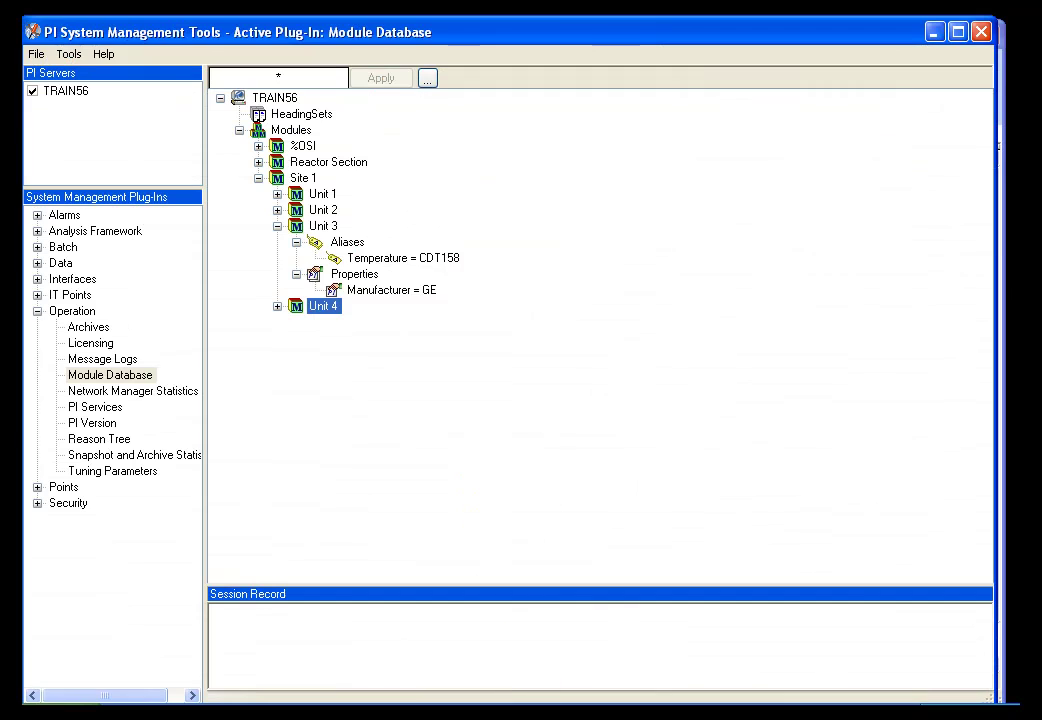
left_click(392, 258)
double_click(398, 262)
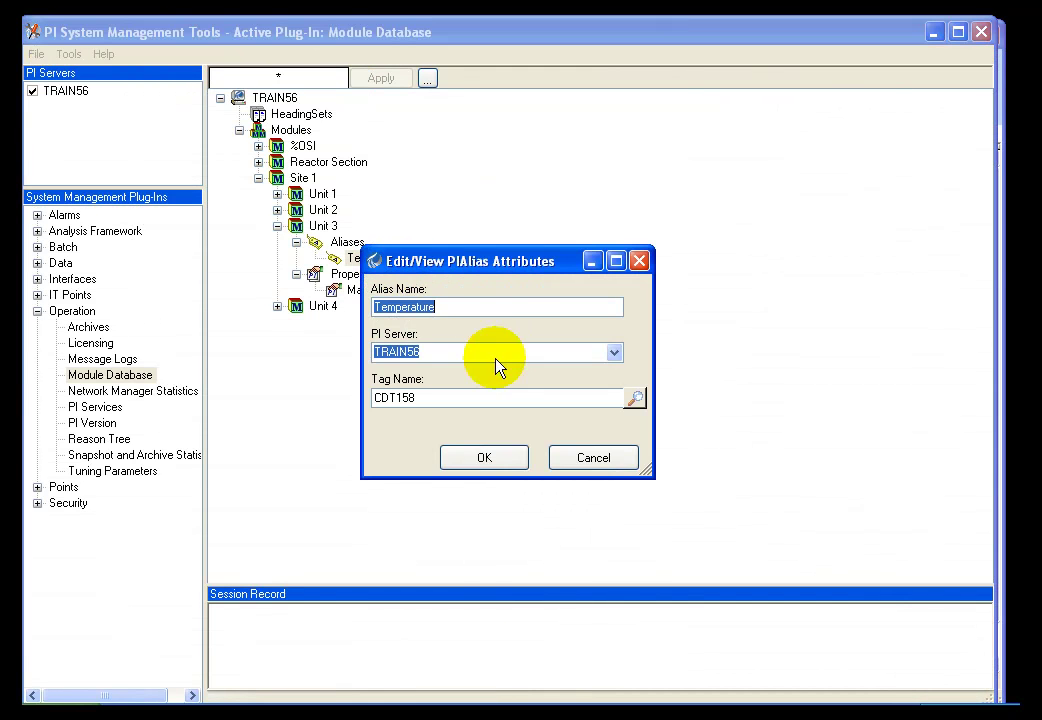
left_click(562, 457)
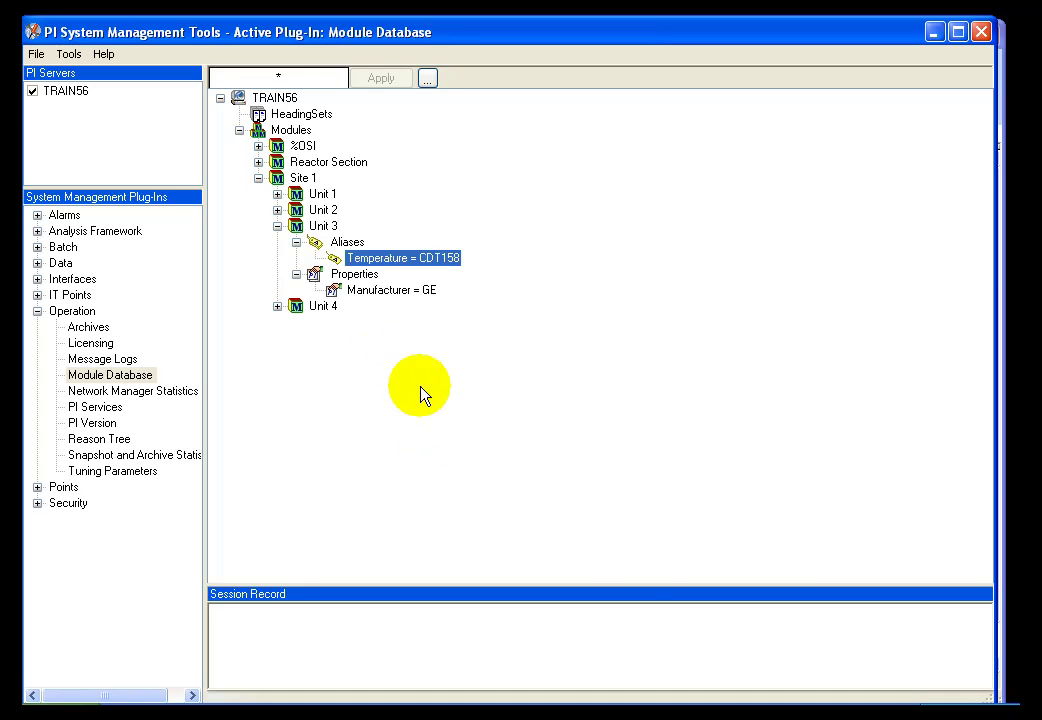
left_click(775, 715)
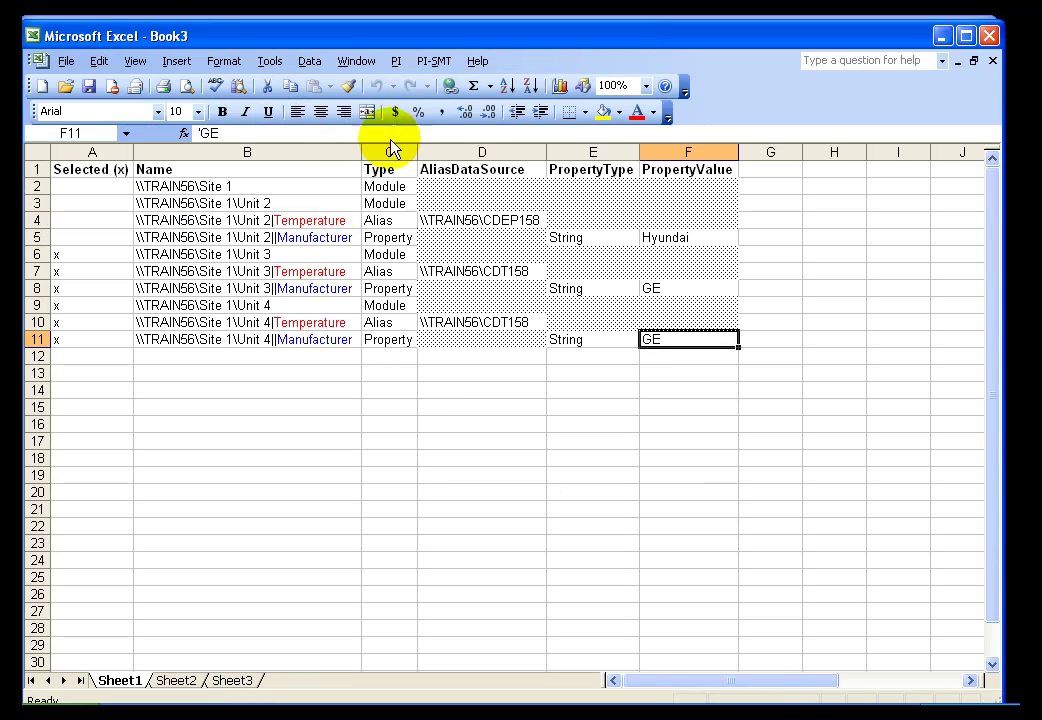
Step: Open the PI-SMT add-in menu in Excel and dismiss it without choosing a command
left_click(438, 62)
mouse_move(450, 88)
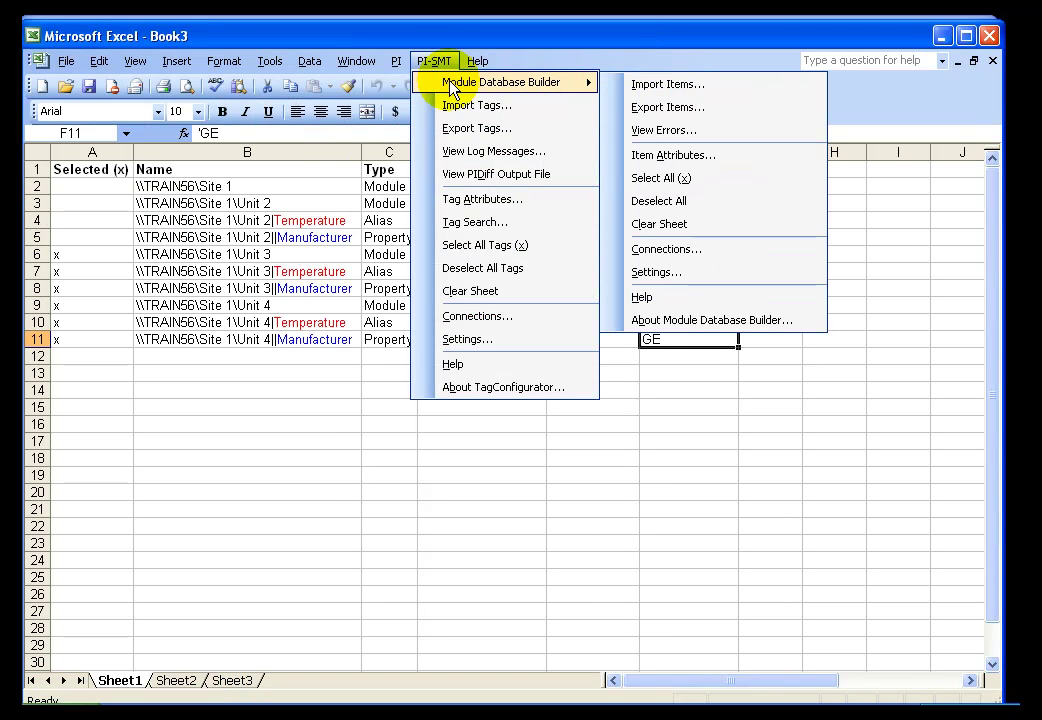
left_click(312, 489)
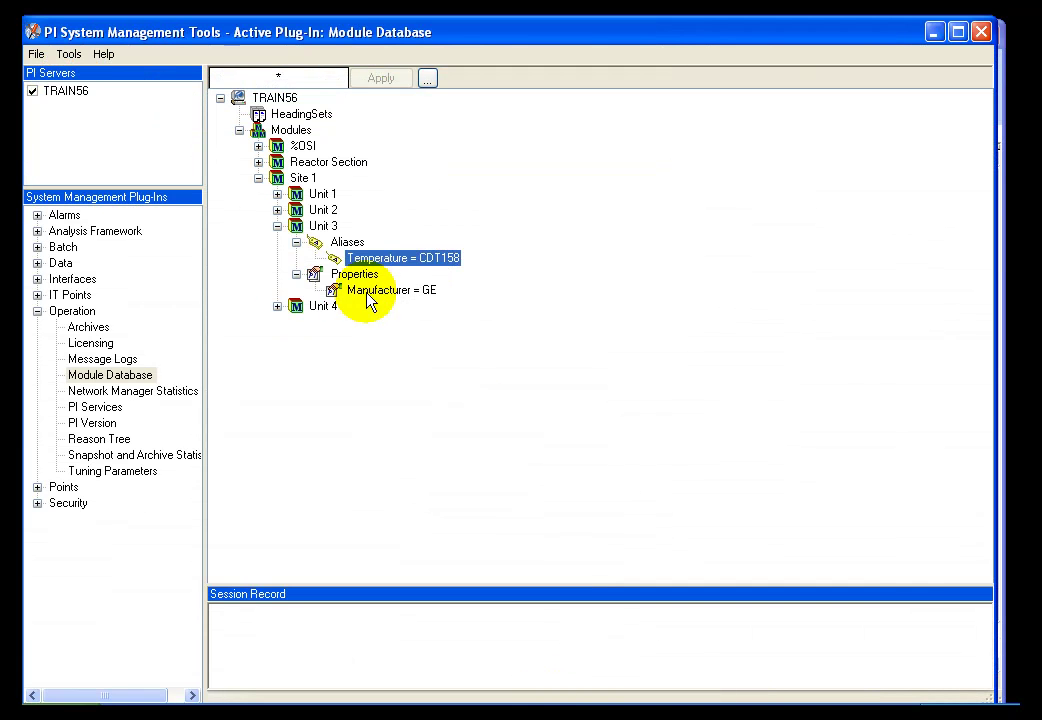